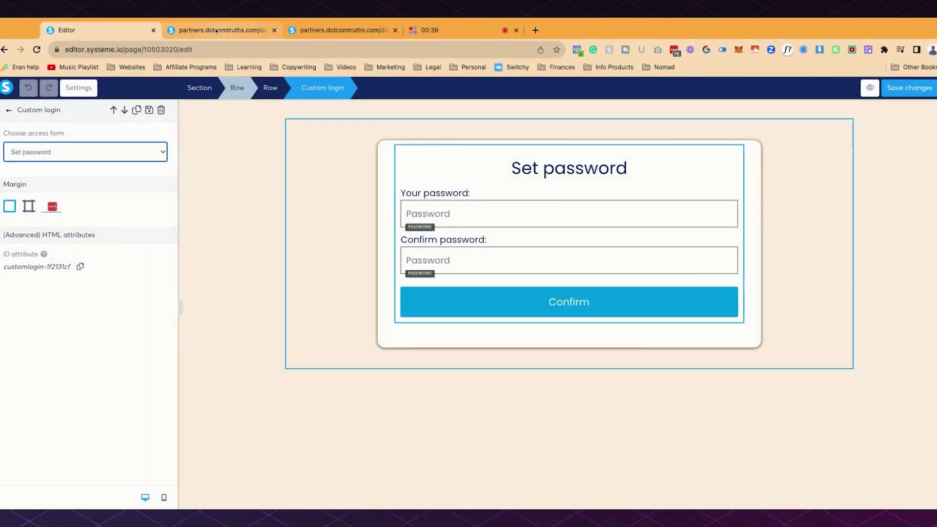
Step: Check the partners domain's live login and password-reset pages, then return to the login page editor
left_click(216, 31)
left_click(313, 32)
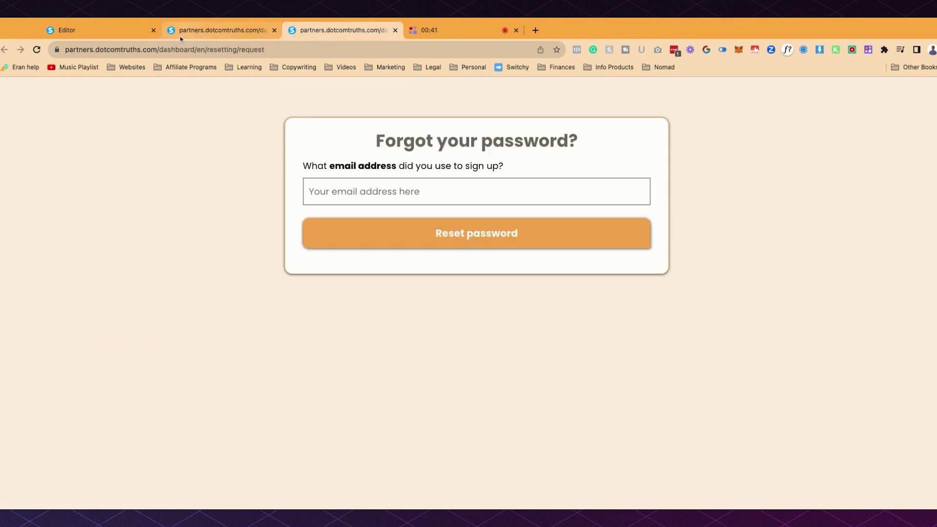
left_click(125, 37)
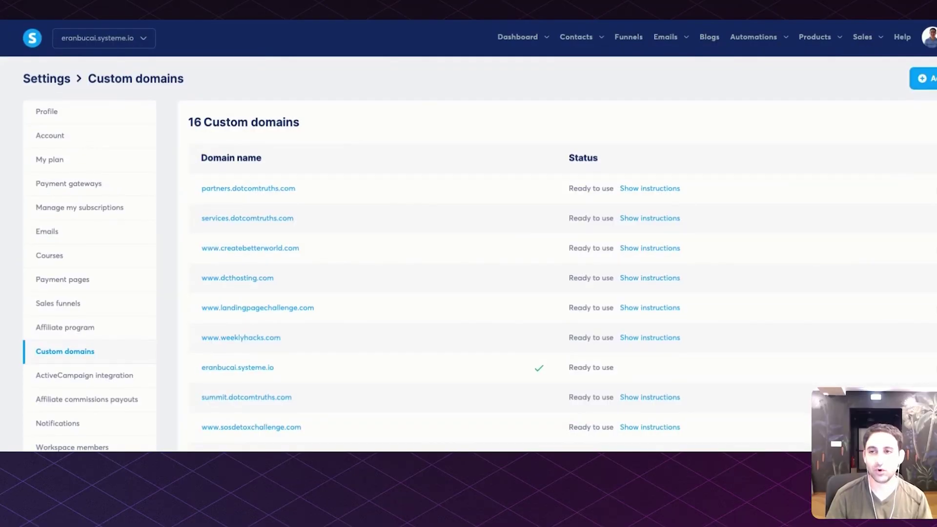
Step: Open Settings for partners.dotcomtruths.com from the account's Custom domains list
left_click(932, 42)
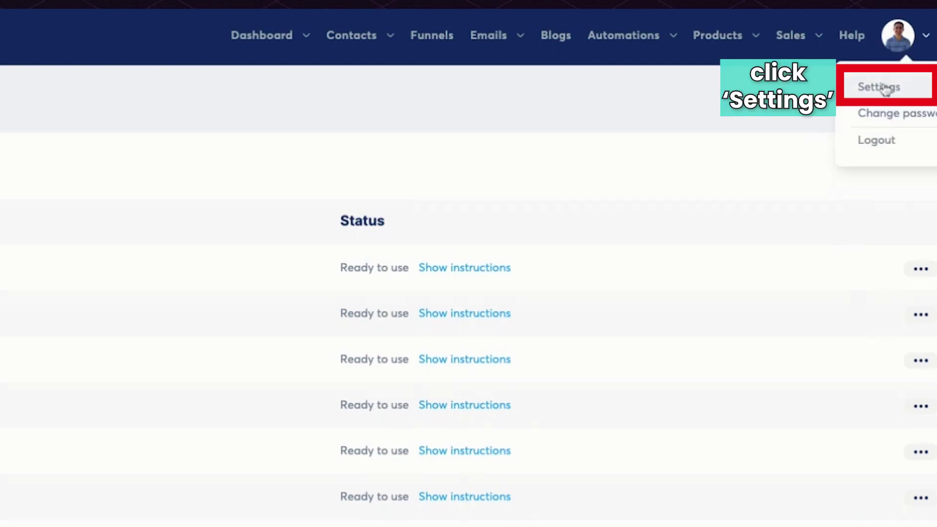
left_click(881, 87)
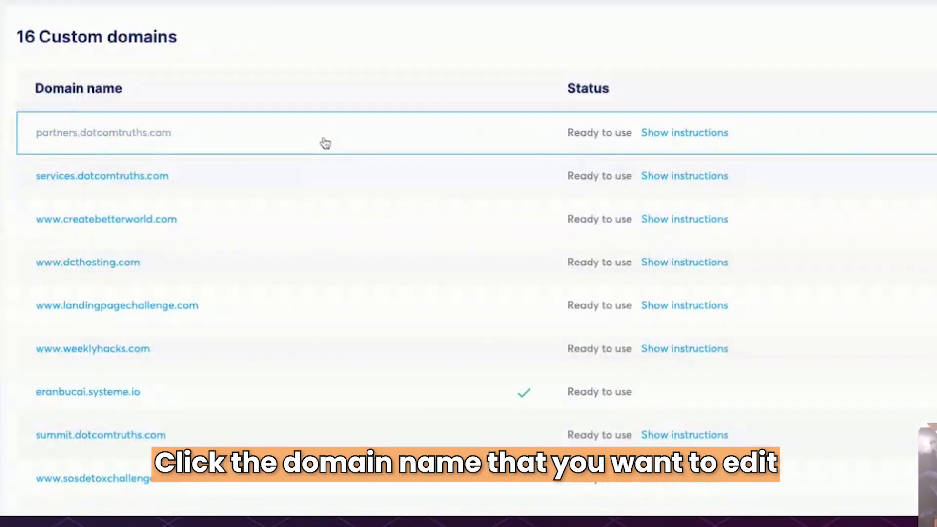
left_click(922, 176)
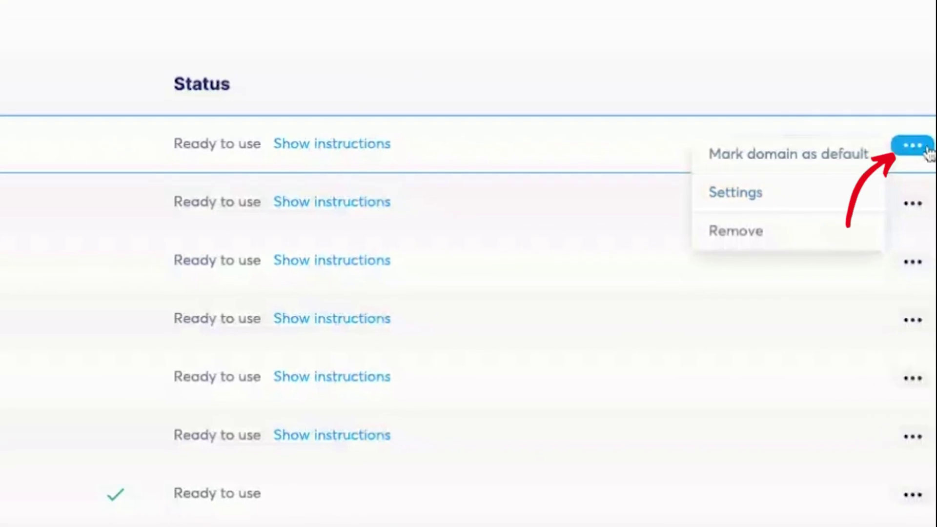
left_click(910, 208)
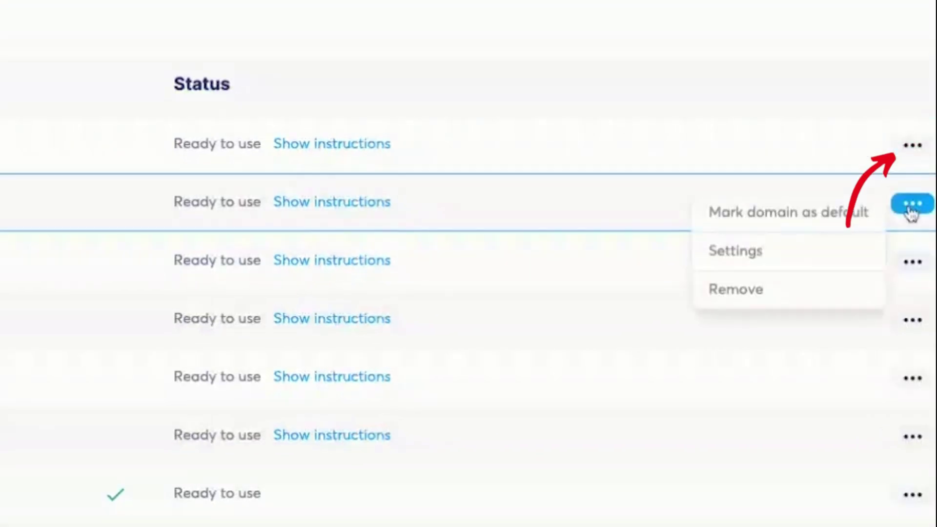
left_click(914, 158)
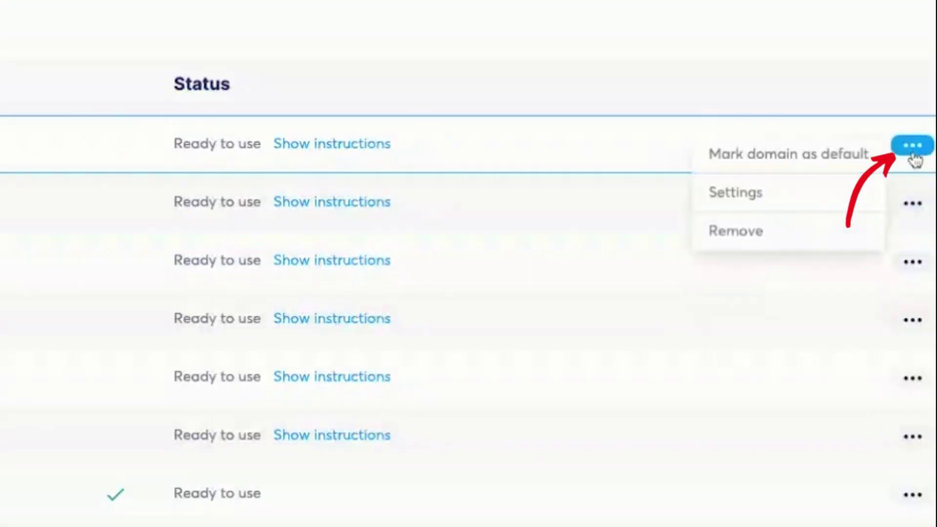
left_click(739, 203)
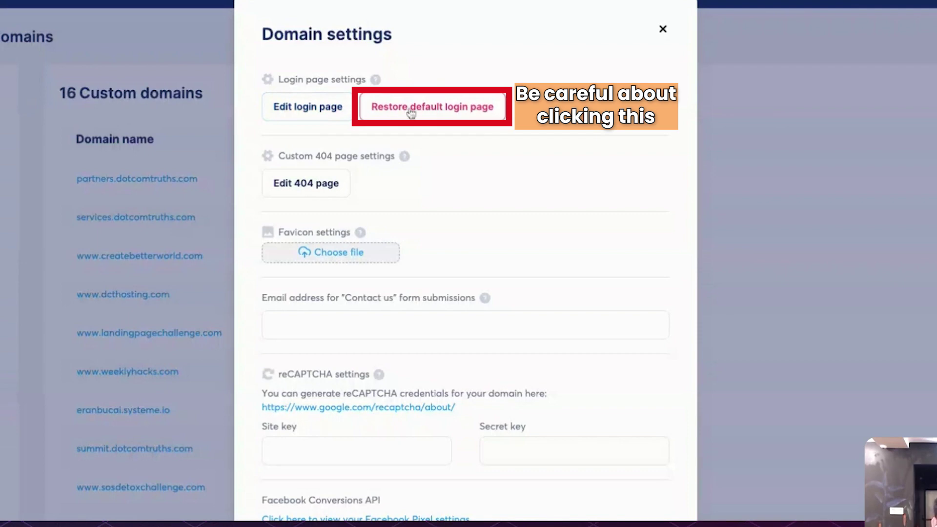
Step: Choose Edit login page in the partners domain's settings dialog
left_click(310, 112)
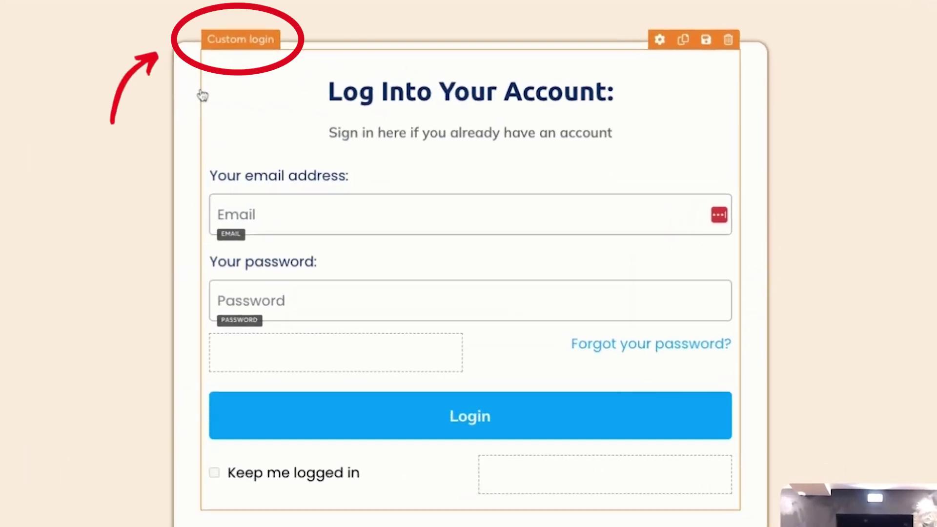
Step: Switch the Custom login form to Set password, previewing Resetting, and select its Confirm button
left_click(217, 44)
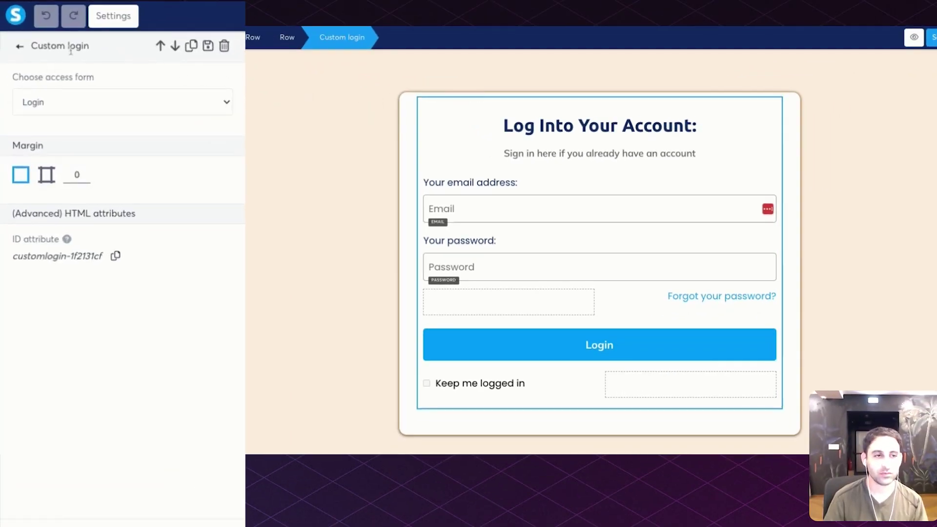
left_click(142, 101)
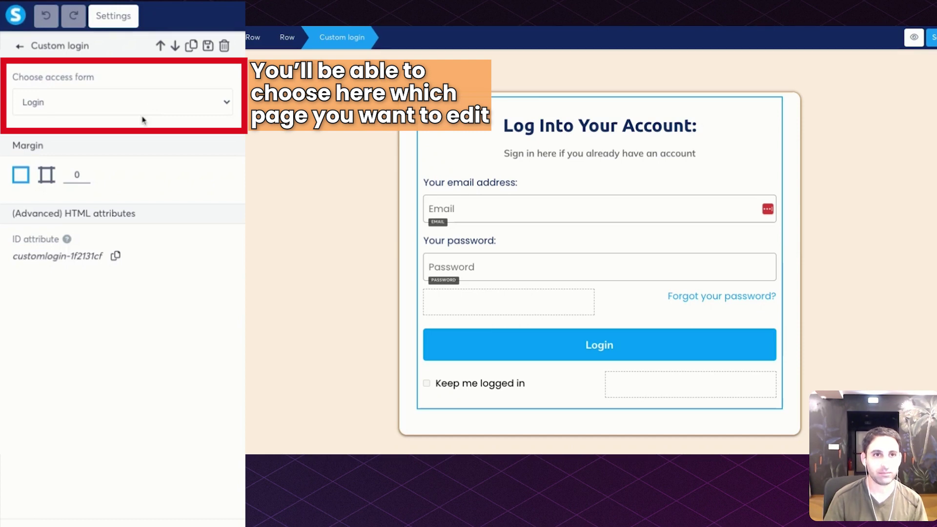
left_click(142, 117)
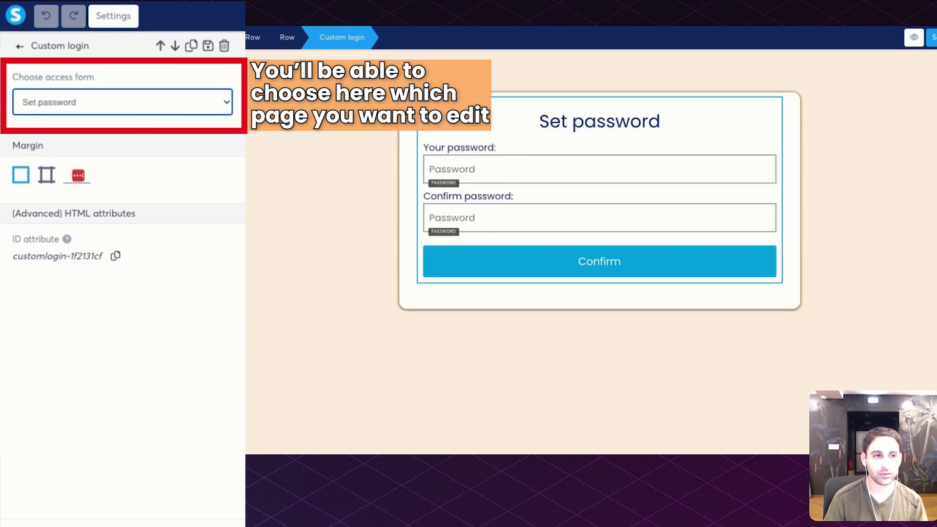
left_click(176, 103)
left_click(167, 117)
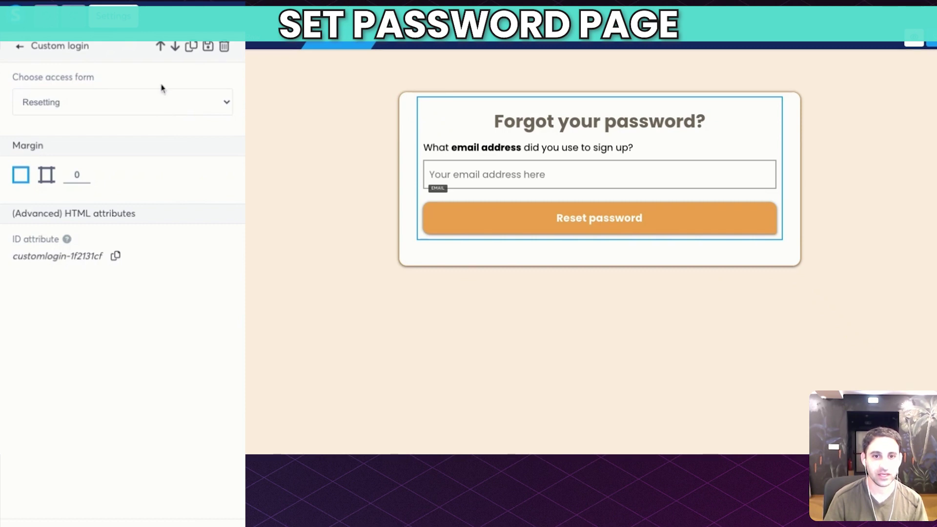
left_click(224, 104)
left_click(227, 114)
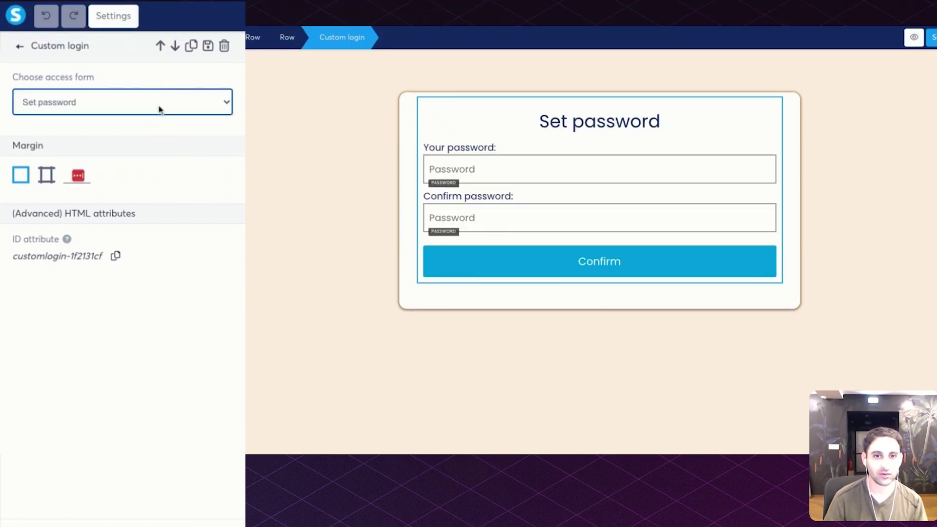
left_click(515, 266)
Step: Give the Set password Confirm button the orange default background colour
scroll(146, 267, "down", 5)
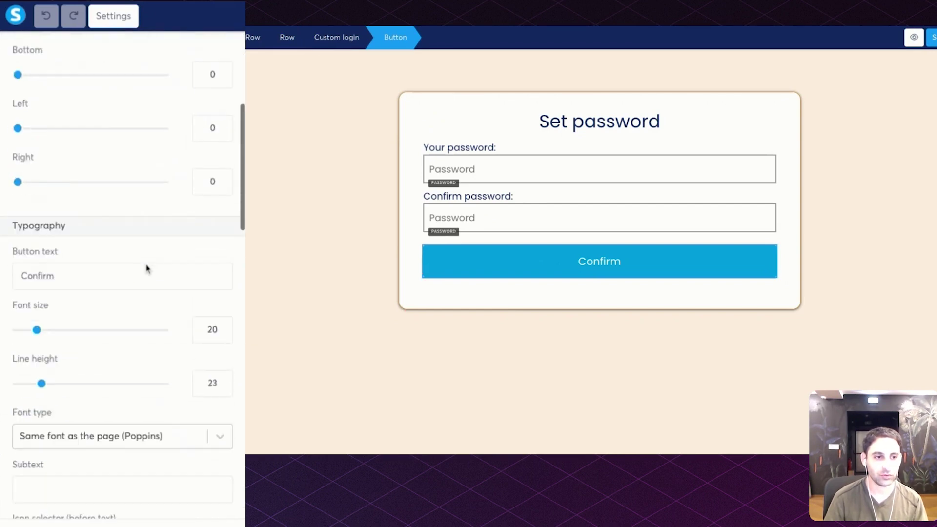
scroll(122, 268, "down", 6)
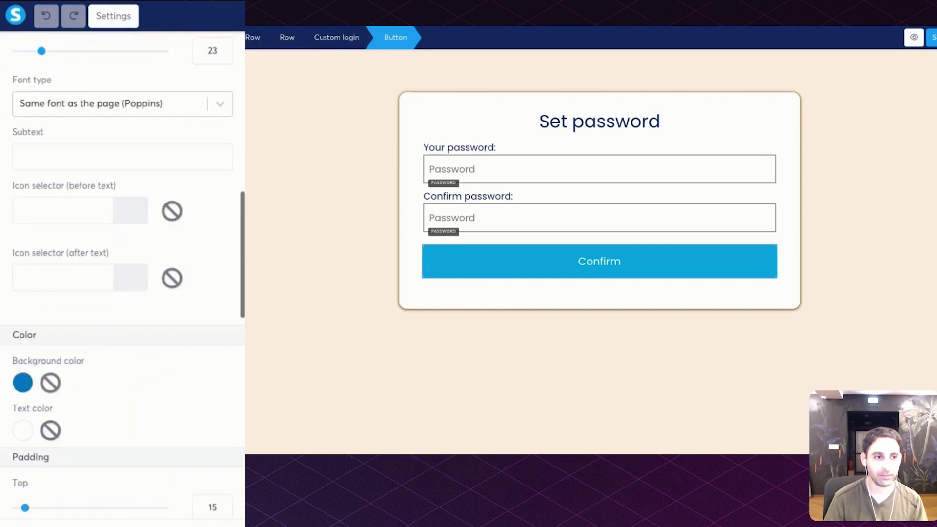
left_click(22, 384)
scroll(93, 394, "down", 1)
scroll(92, 394, "down", 1)
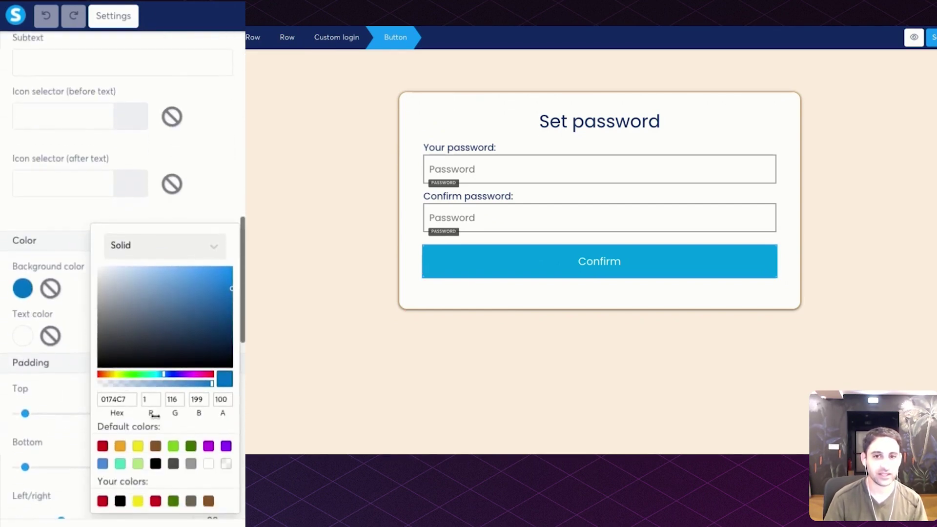
left_click(121, 447)
left_click(78, 298)
scroll(188, 240, "up", 5)
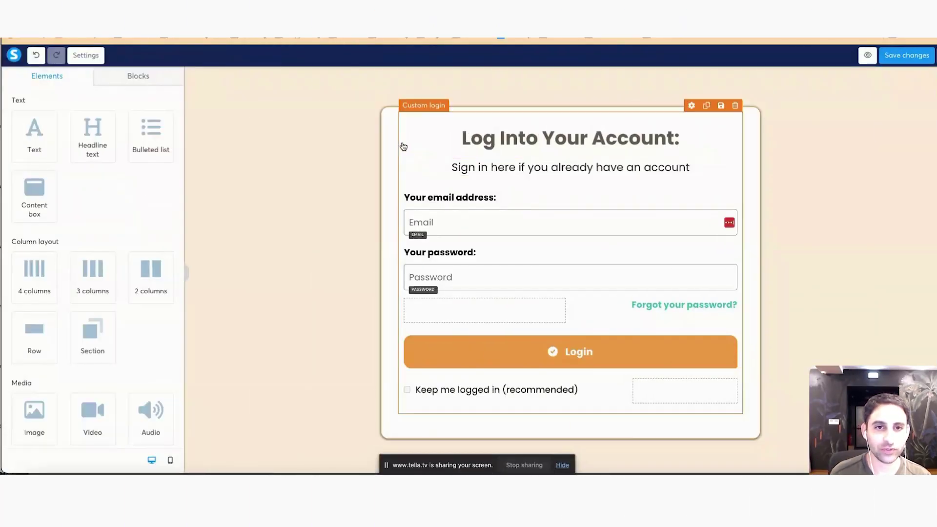
Step: Preview the Set password and Resetting access forms, then return the block to Login
left_click(403, 146)
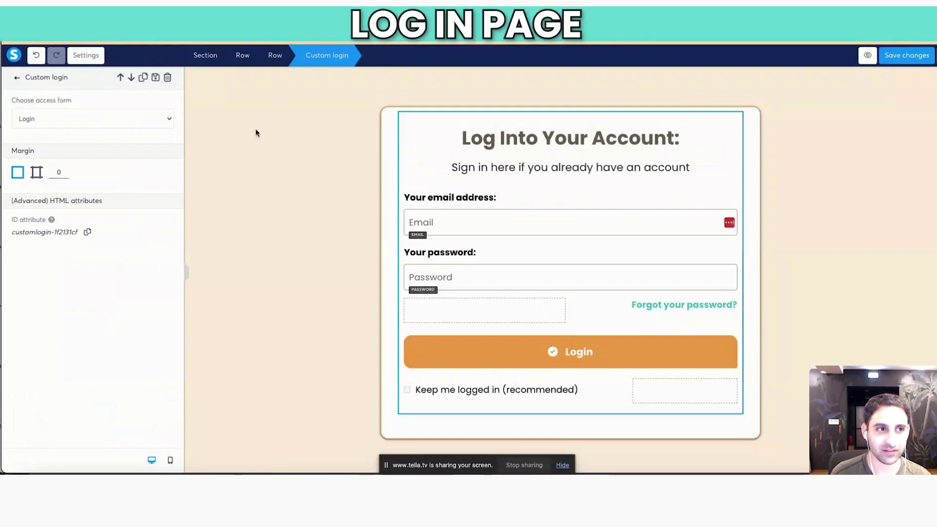
left_click(146, 119)
left_click(144, 129)
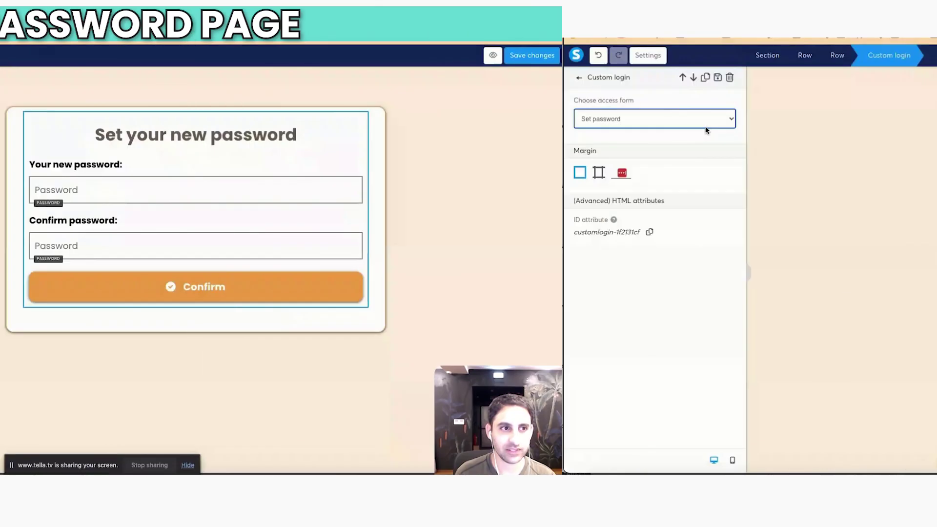
left_click(145, 119)
left_click(145, 130)
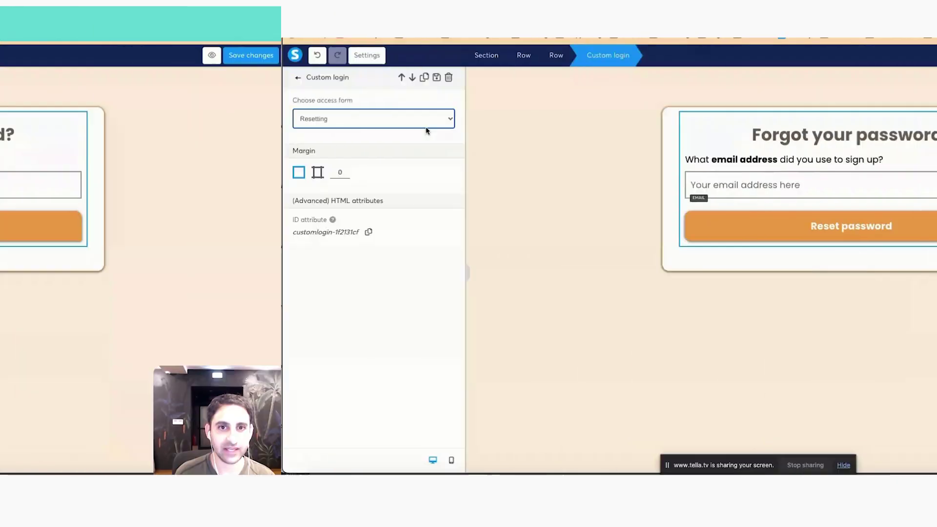
left_click(144, 119)
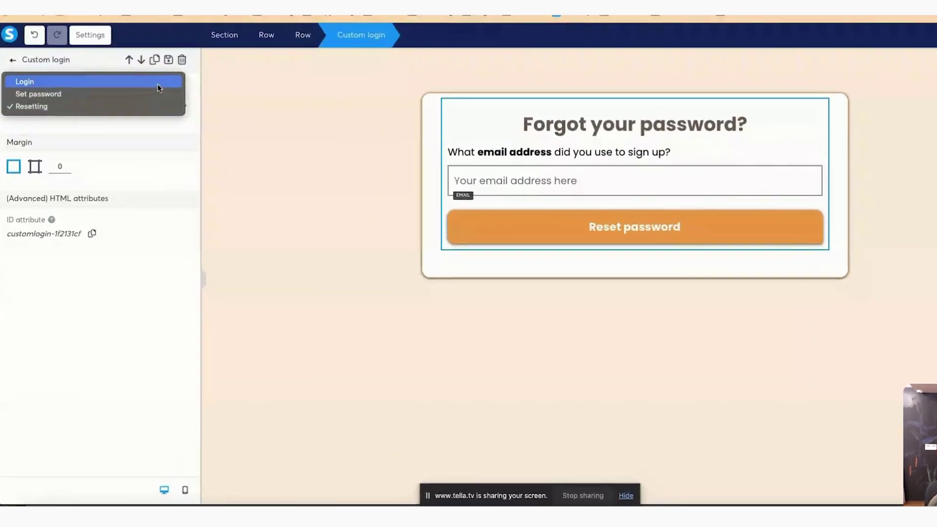
left_click(145, 100)
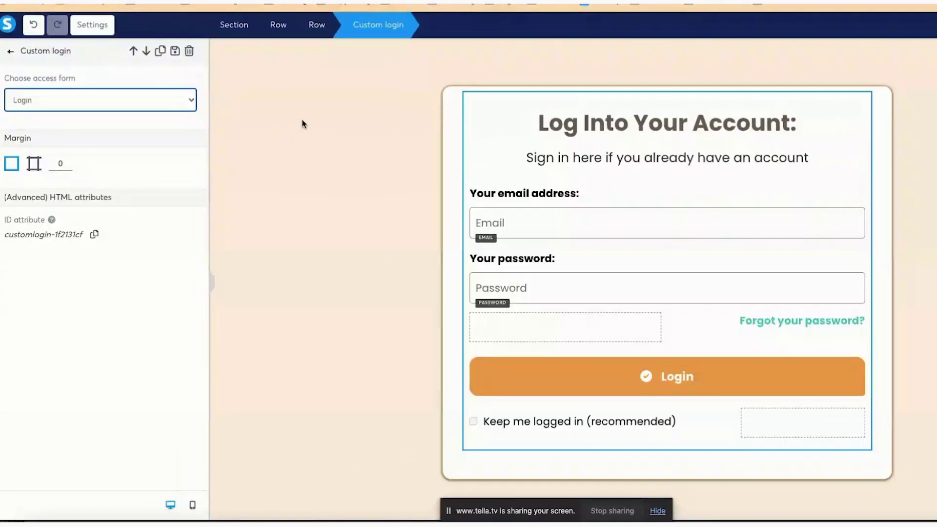
left_click(301, 124)
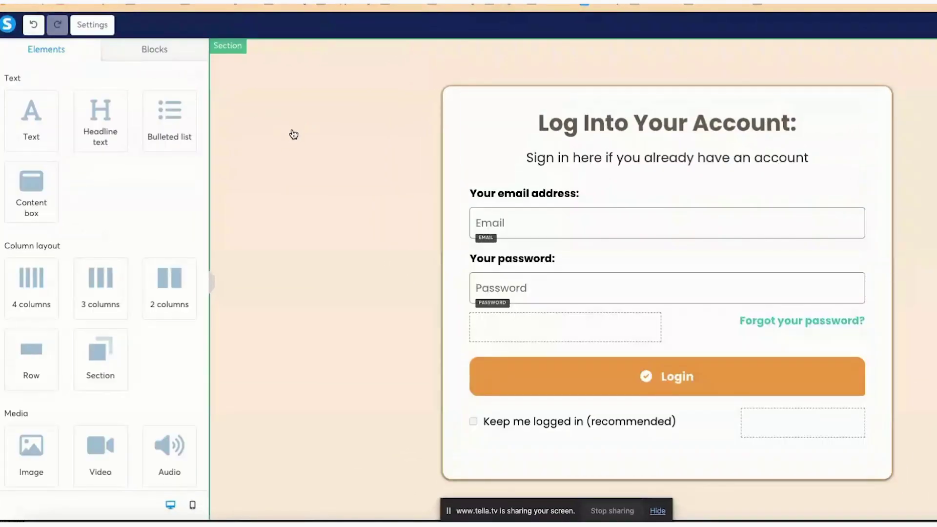
left_click(262, 119)
Step: Save the login section as block 'password reset login template' and save the page changes
left_click(262, 120)
left_click(226, 51)
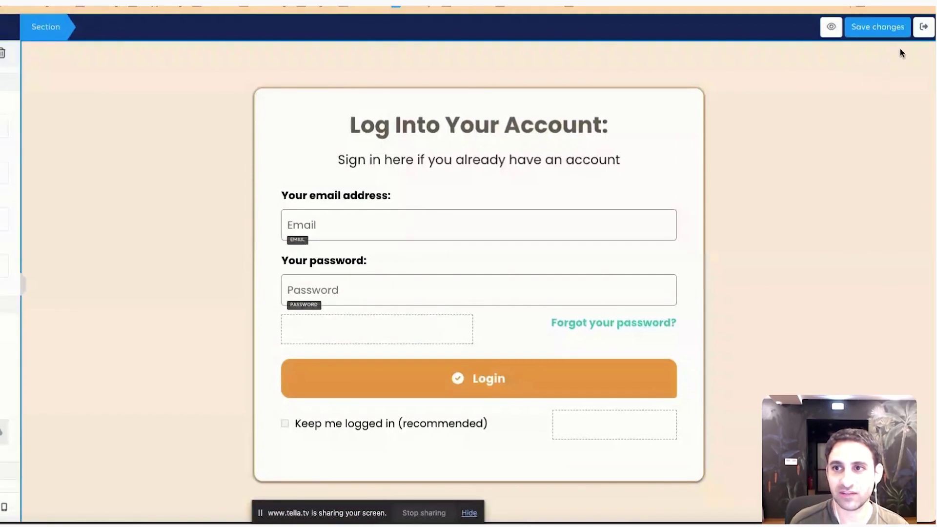
left_click(883, 72)
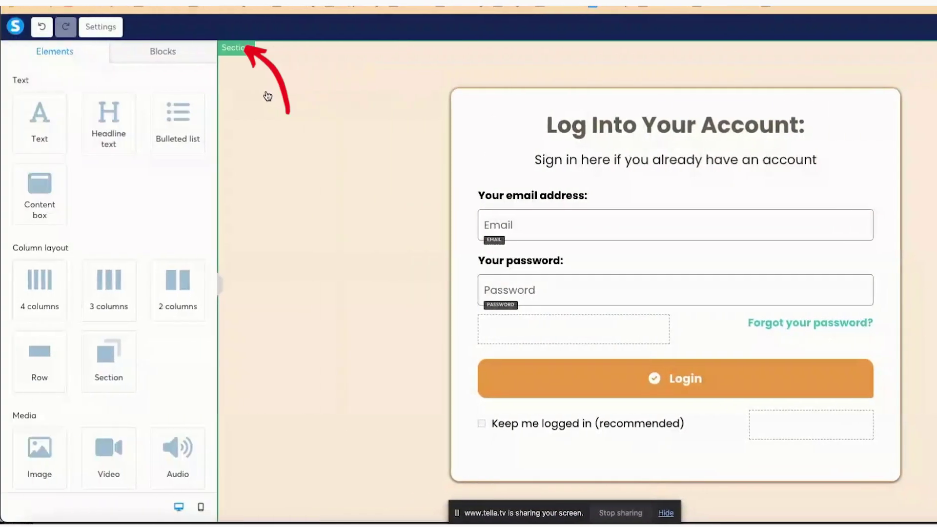
left_click(70, 95)
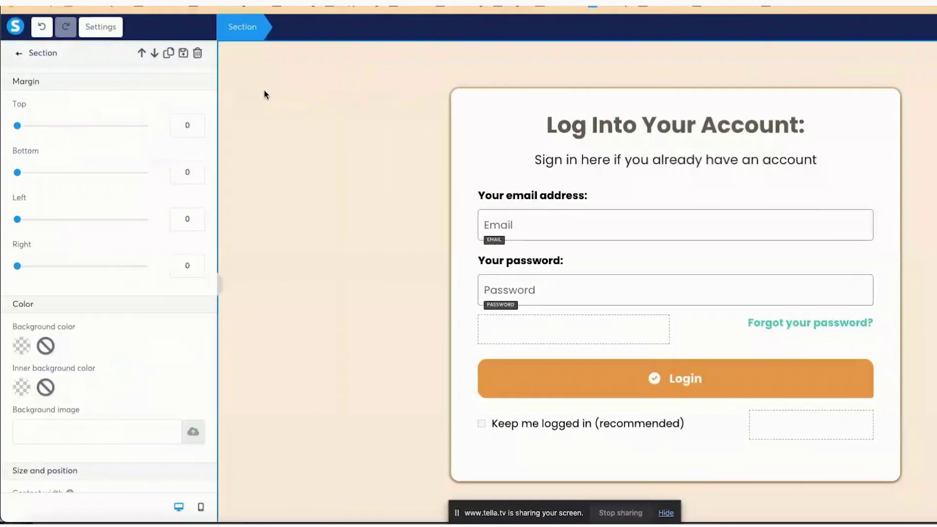
left_click(183, 55)
left_click(406, 107)
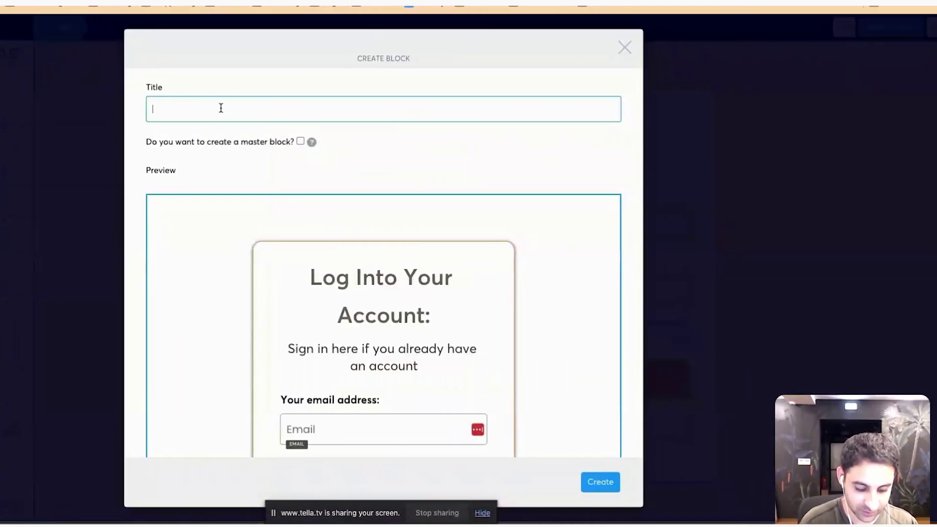
type("password reset lo")
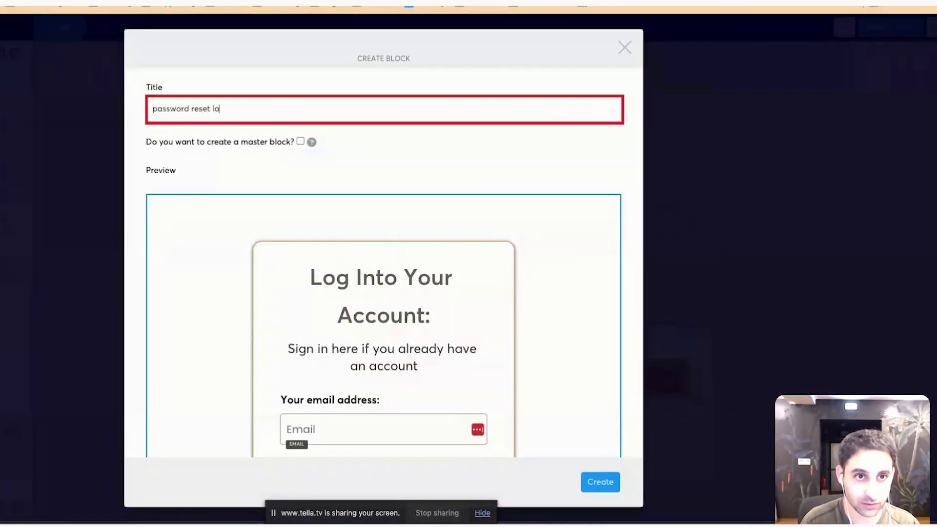
type("gin template")
left_click(600, 483)
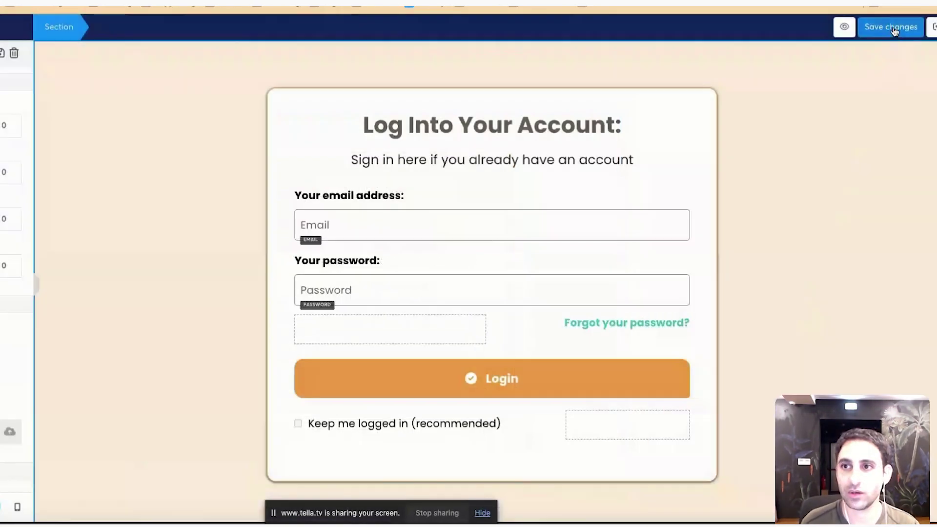
left_click(893, 26)
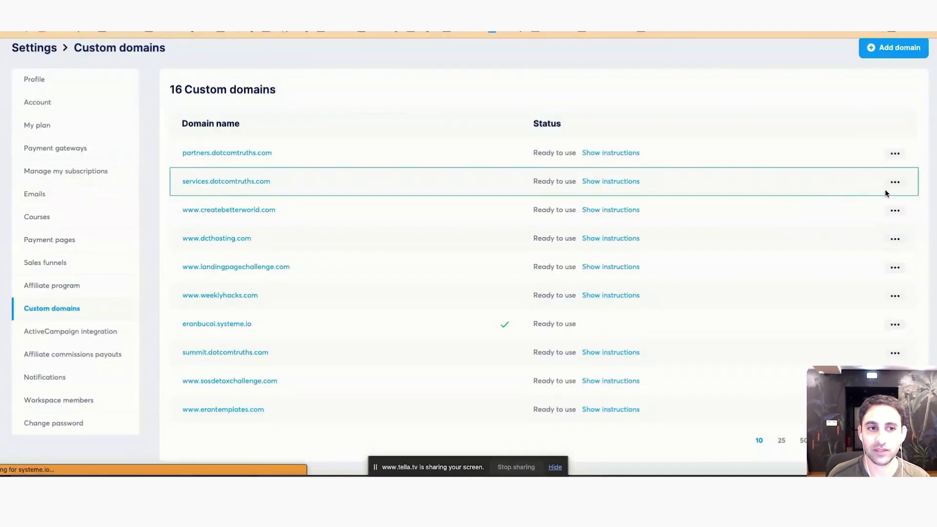
Step: From the domain list, open Settings from the '...' menu on services.dotcomtruths.com
left_click(895, 183)
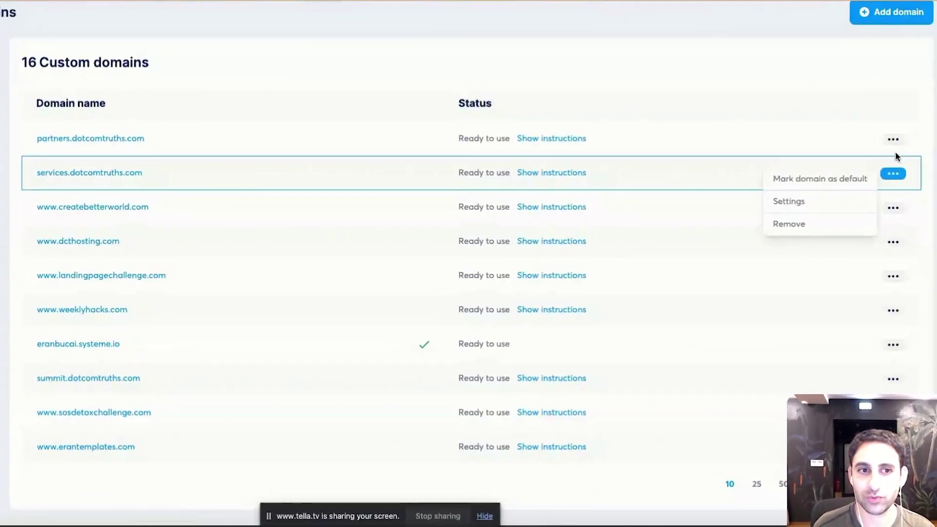
left_click(892, 139)
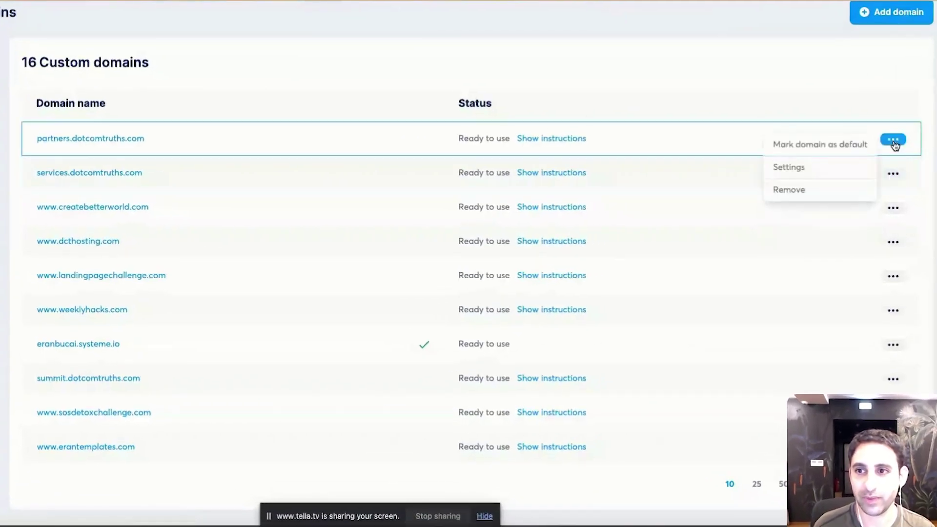
left_click(790, 171)
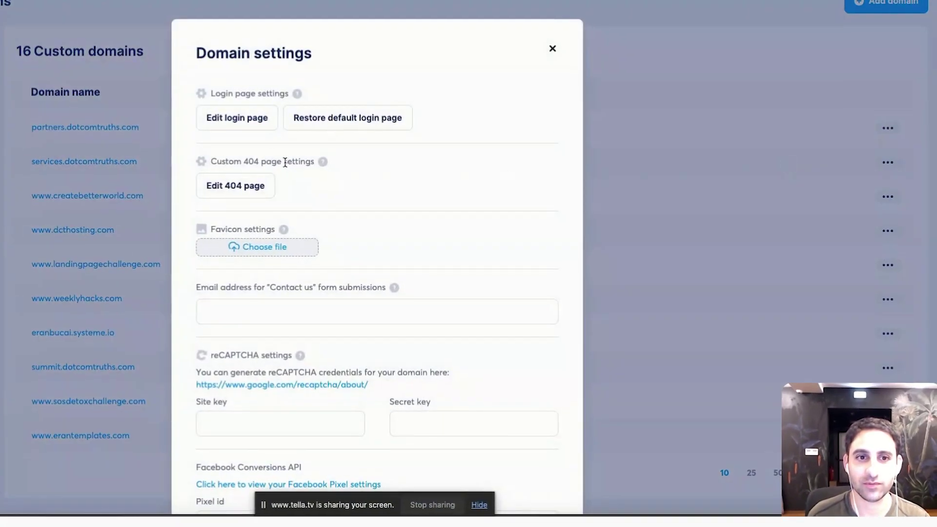
left_click(552, 49)
left_click(887, 162)
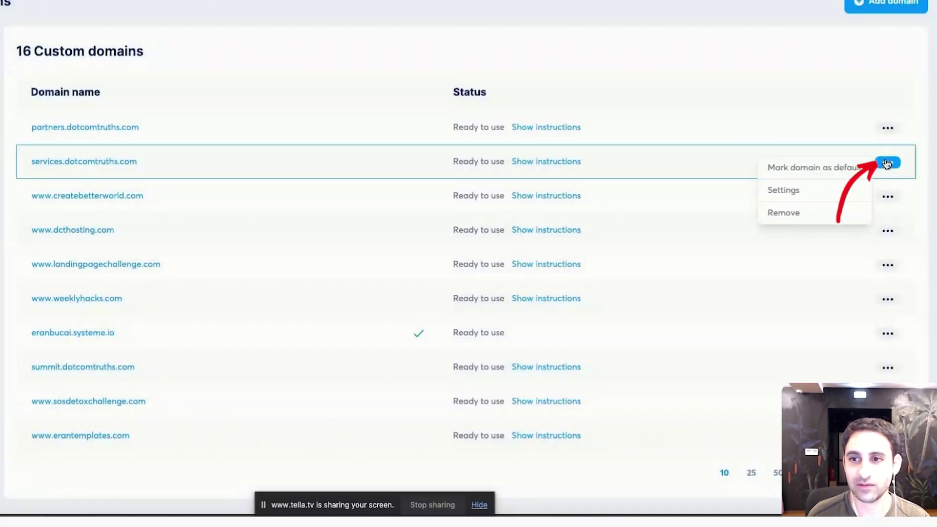
left_click(781, 190)
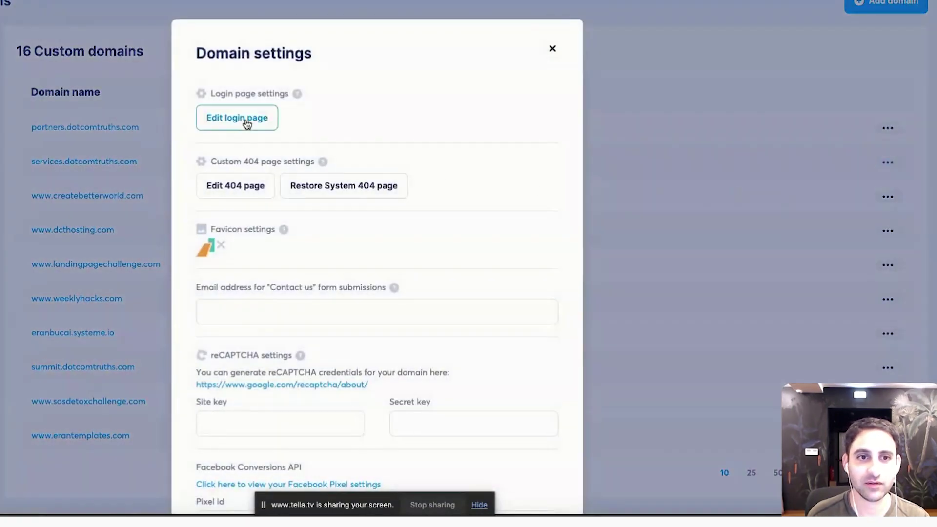
Step: On the services login page, insert the saved 'password reset login template' block and delete the old blue section
left_click(246, 123)
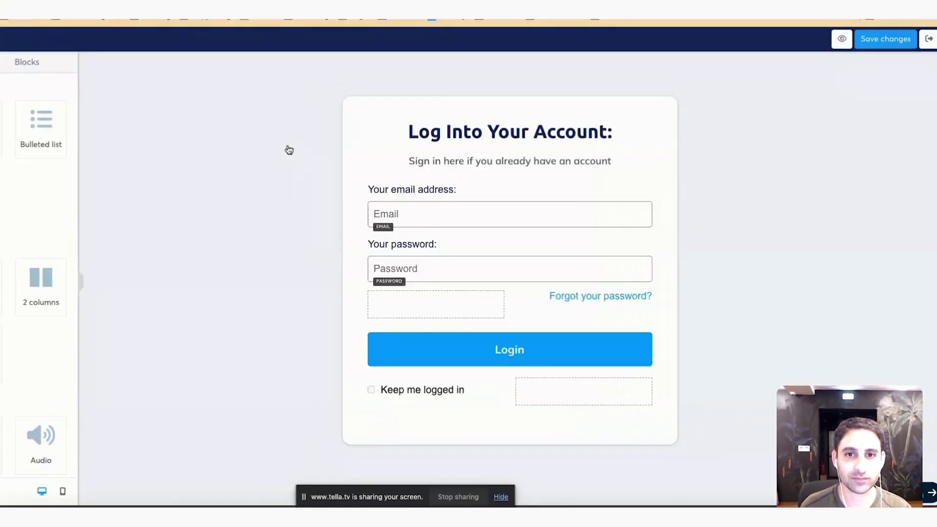
left_click(164, 40)
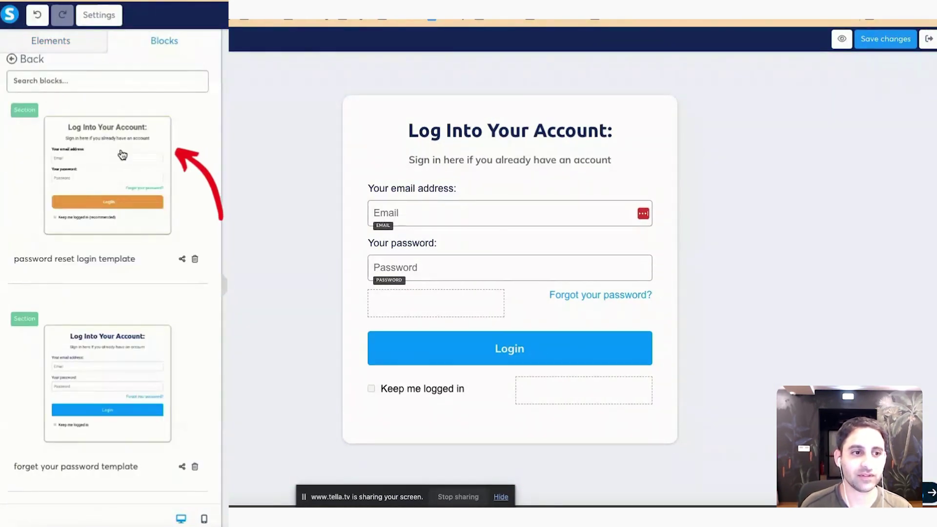
left_click(122, 152)
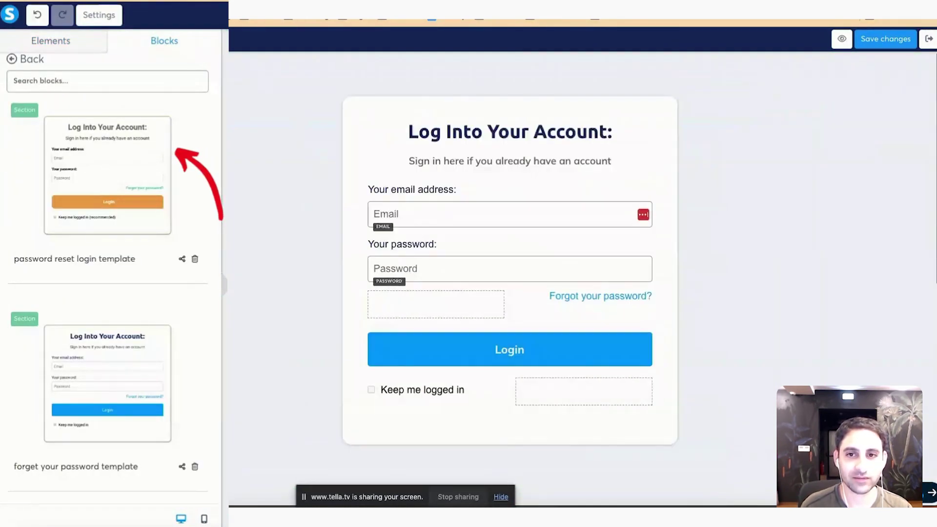
left_click(932, 58)
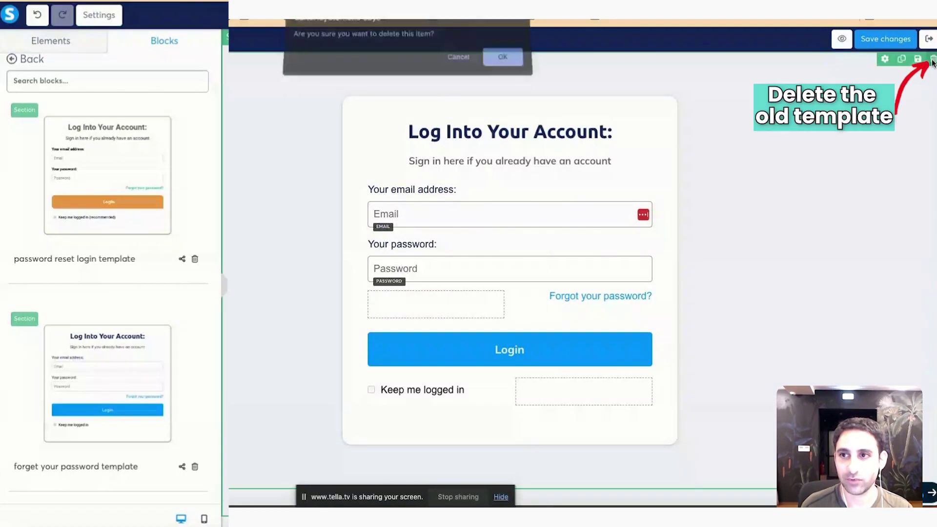
left_click(502, 62)
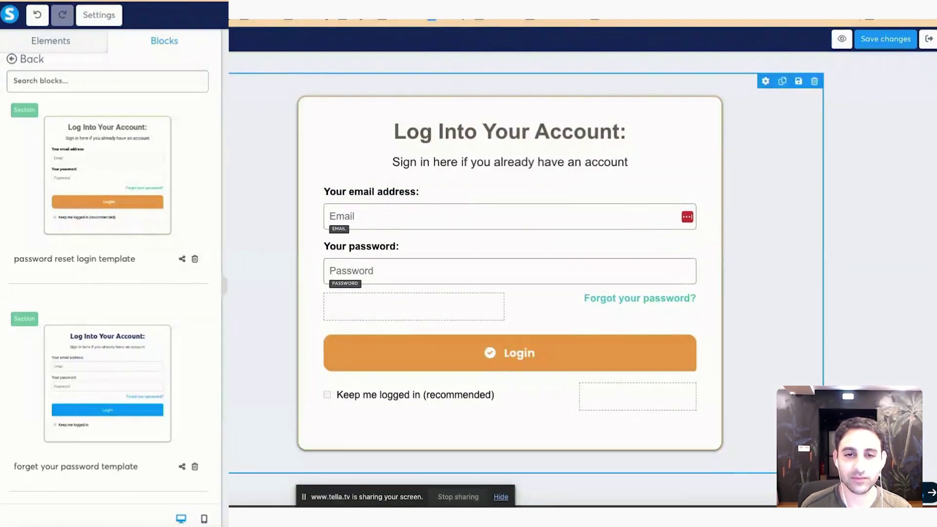
Step: Set the page's default font to Poppins from Google Fonts
left_click(108, 17)
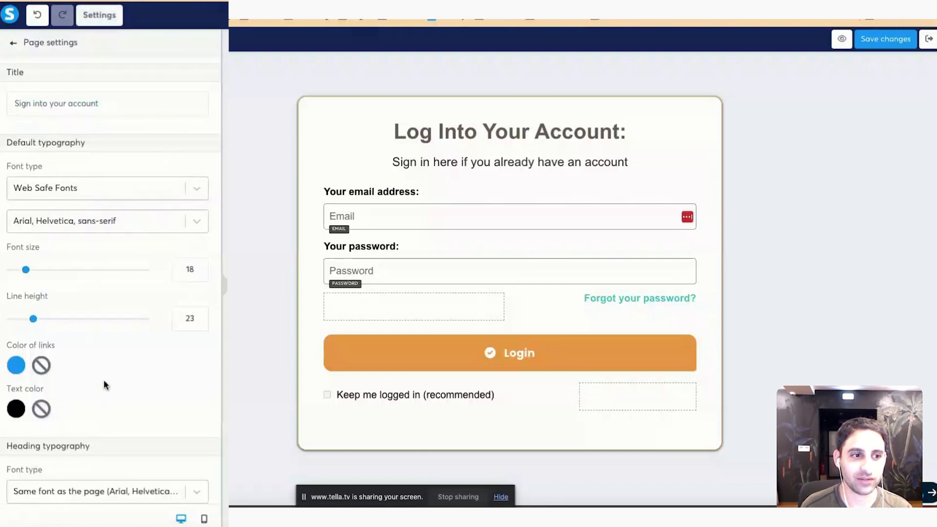
left_click(166, 190)
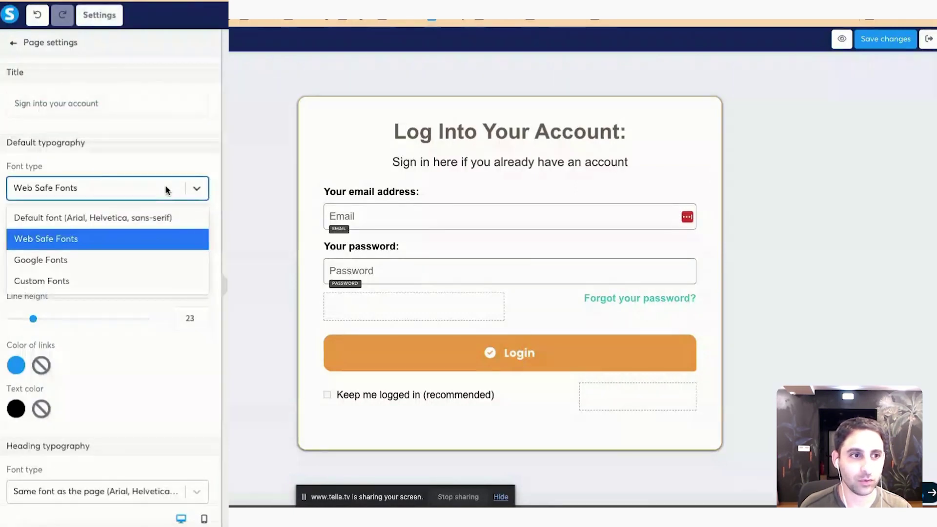
left_click(92, 260)
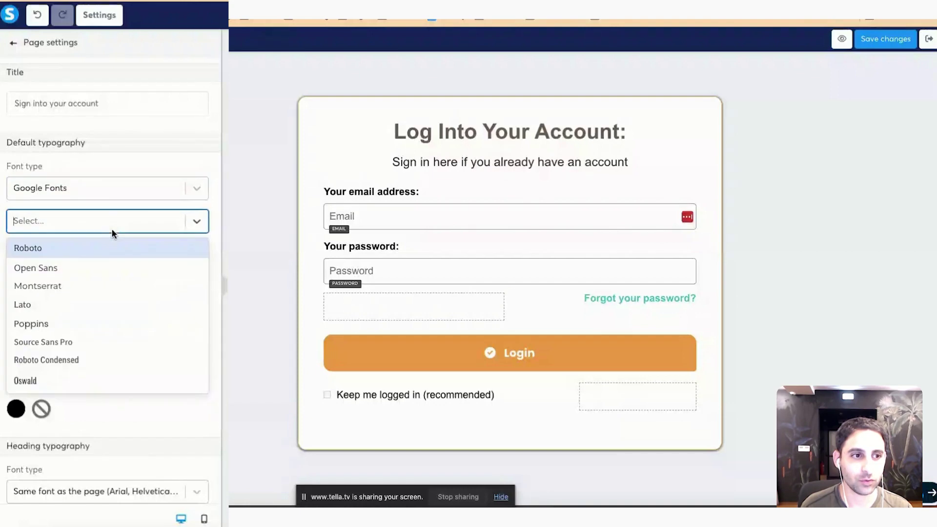
left_click(57, 319)
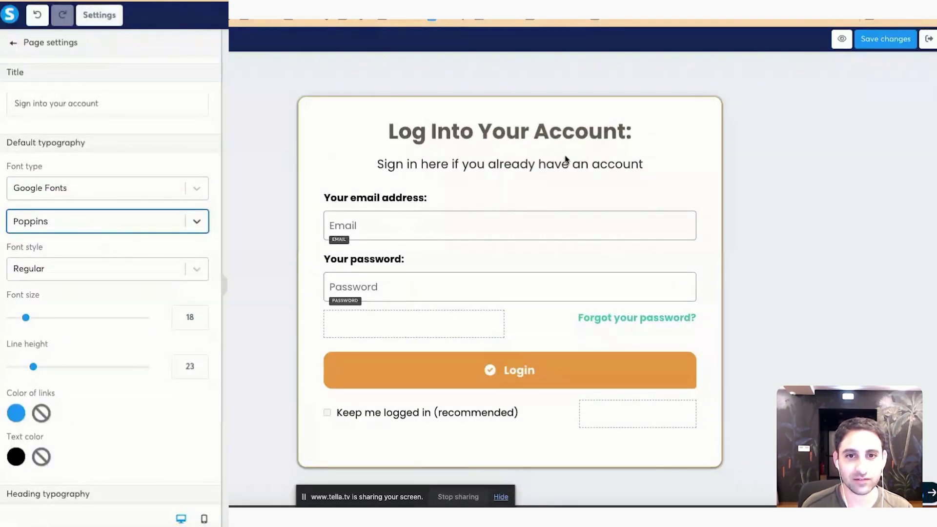
Step: Set the page background colour to hex FFF0DF
scroll(161, 161, "down", 9)
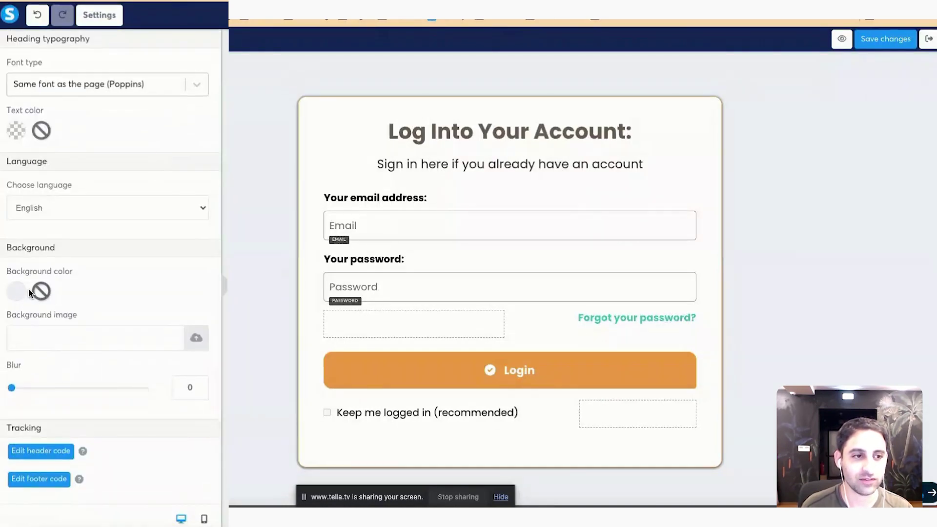
left_click(21, 291)
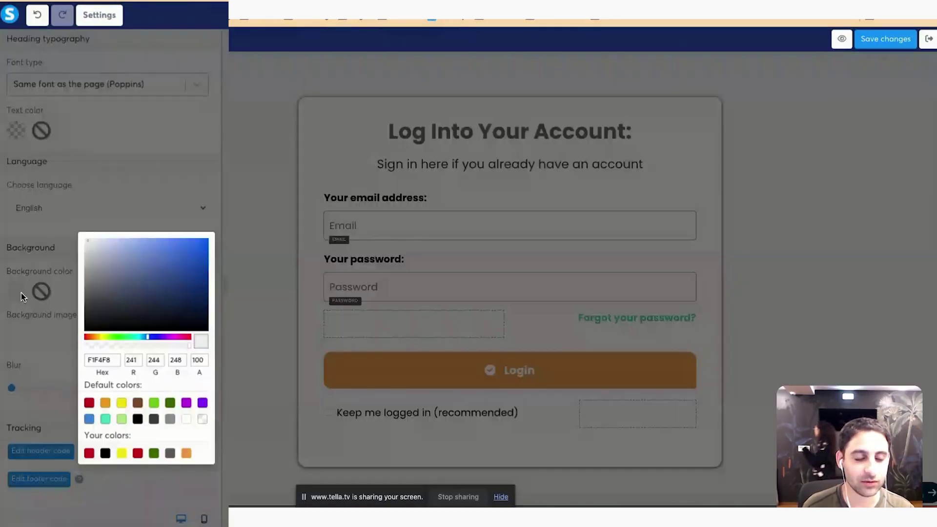
double_click(108, 358)
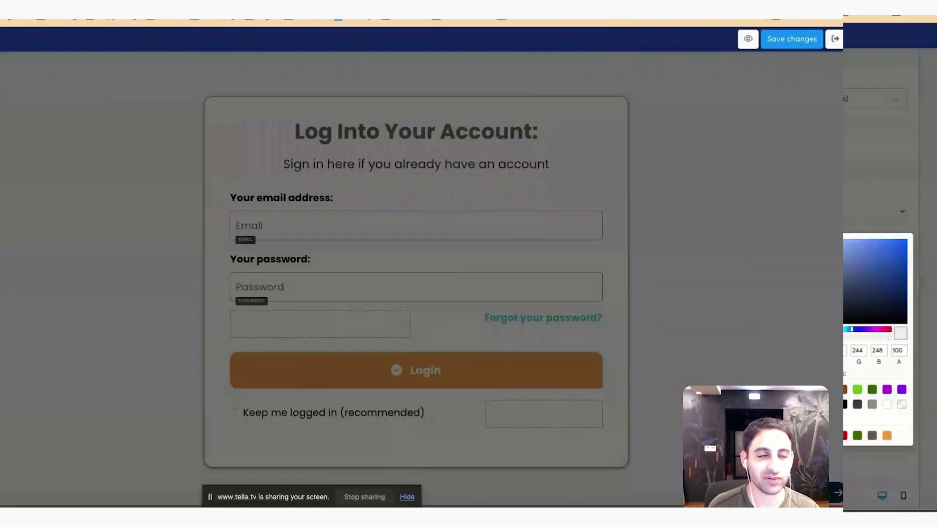
type("FFF0DF")
key("Return")
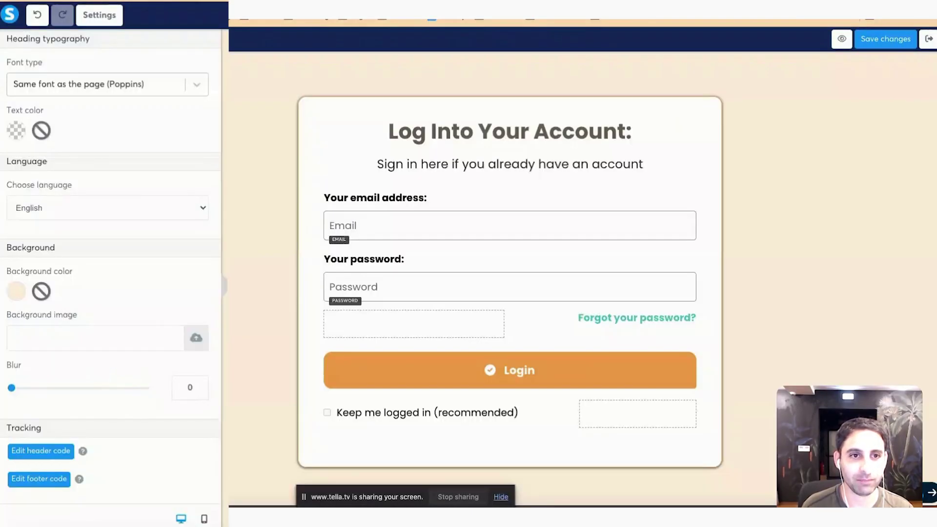
Step: Turn off the 'Powered by Systeme.io' affiliate badge and save the login page
left_click(99, 14)
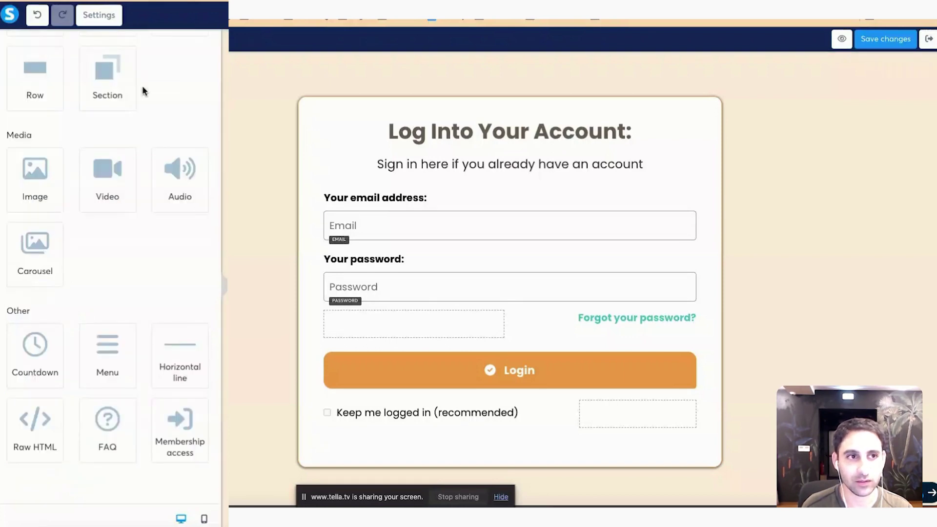
left_click(115, 17)
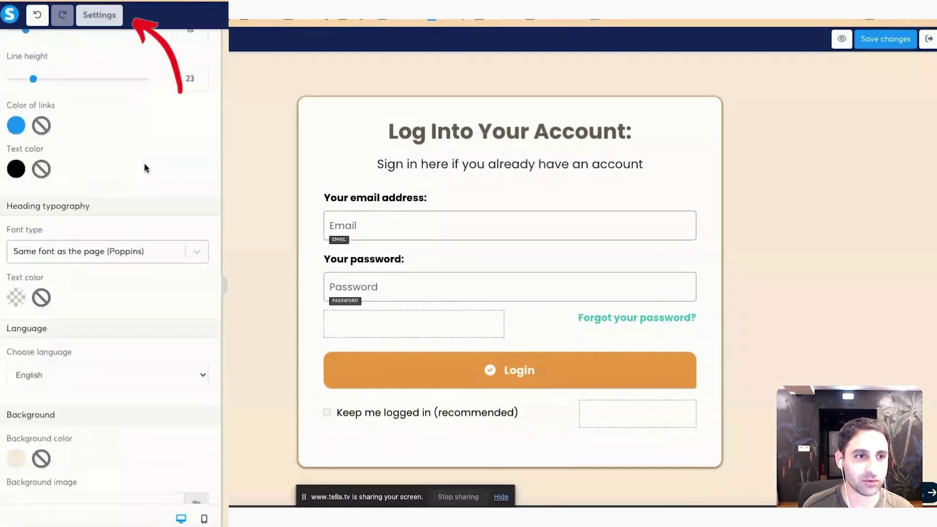
scroll(177, 268, "down", 5)
left_click(11, 499)
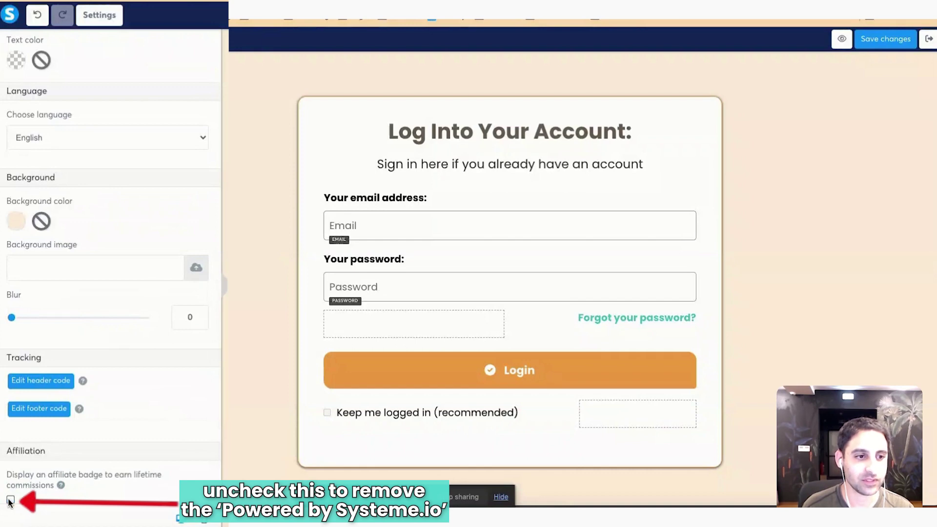
left_click(897, 44)
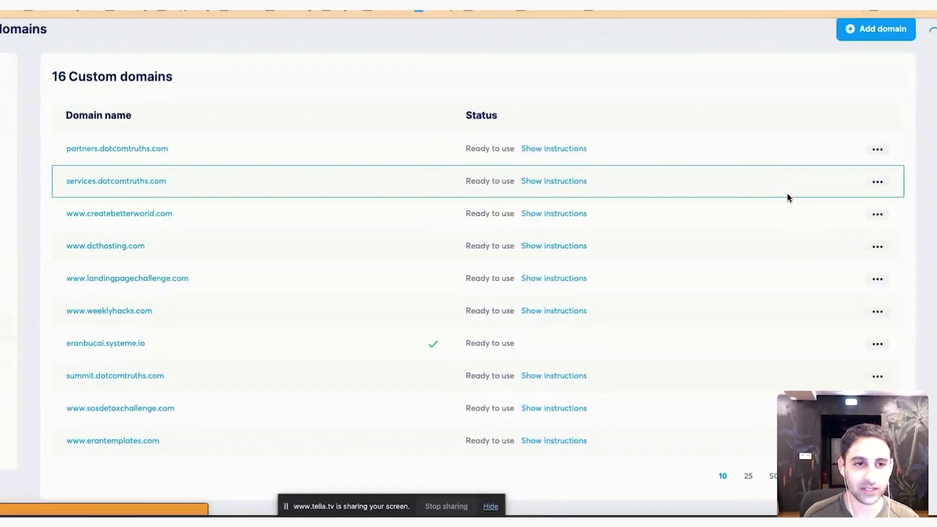
left_click(877, 214)
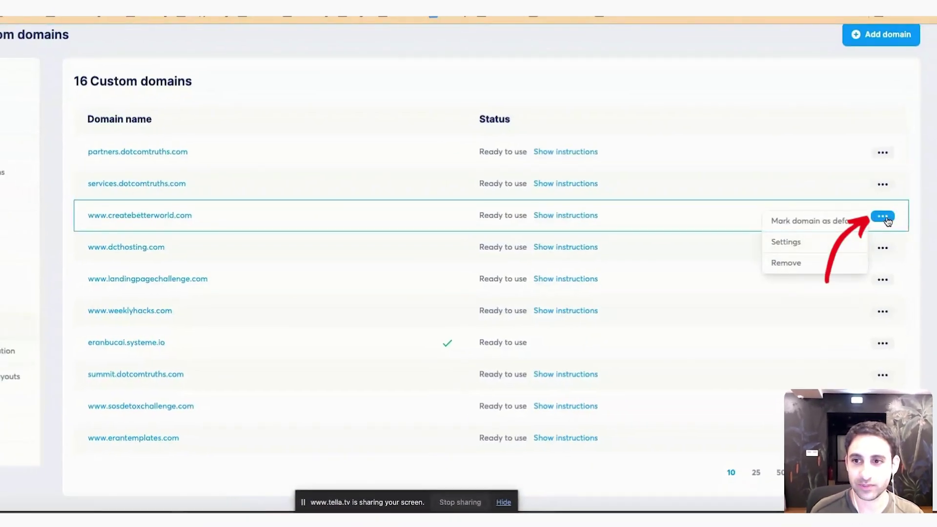
left_click(786, 242)
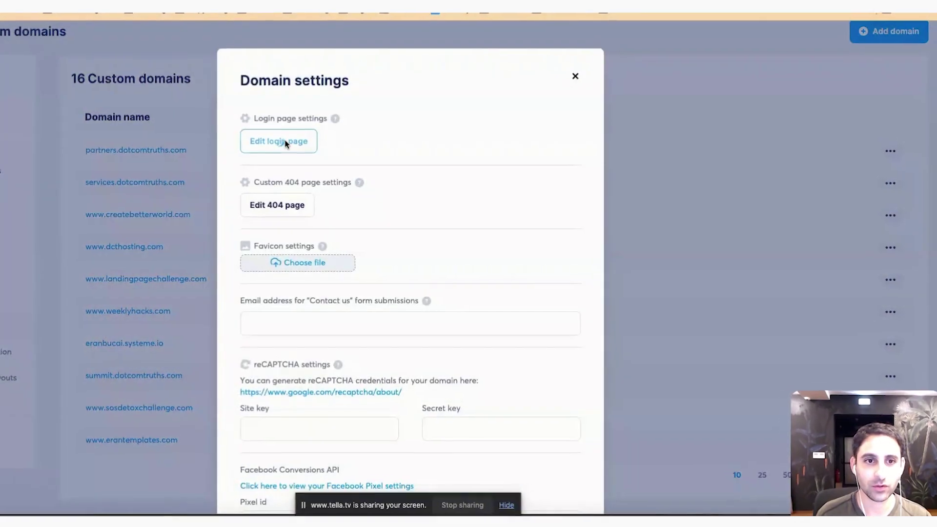
left_click(284, 143)
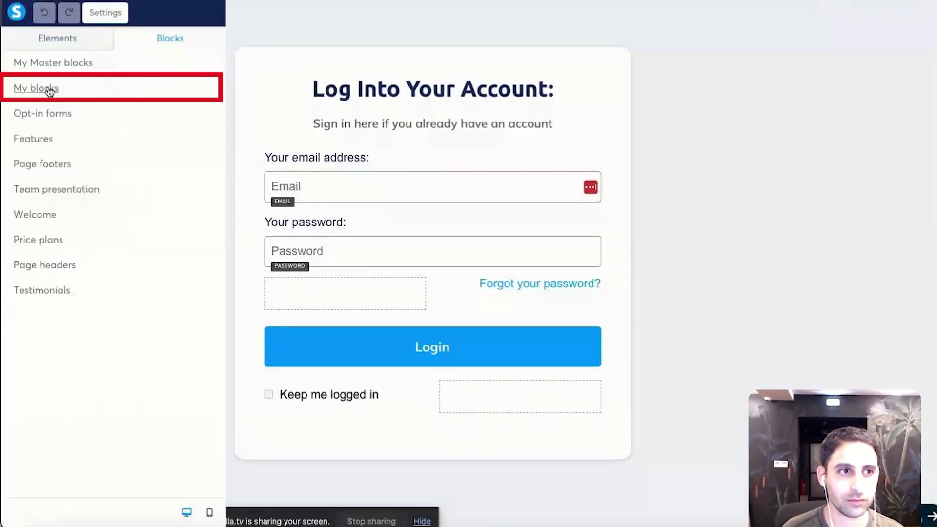
left_click(50, 91)
left_click(148, 128)
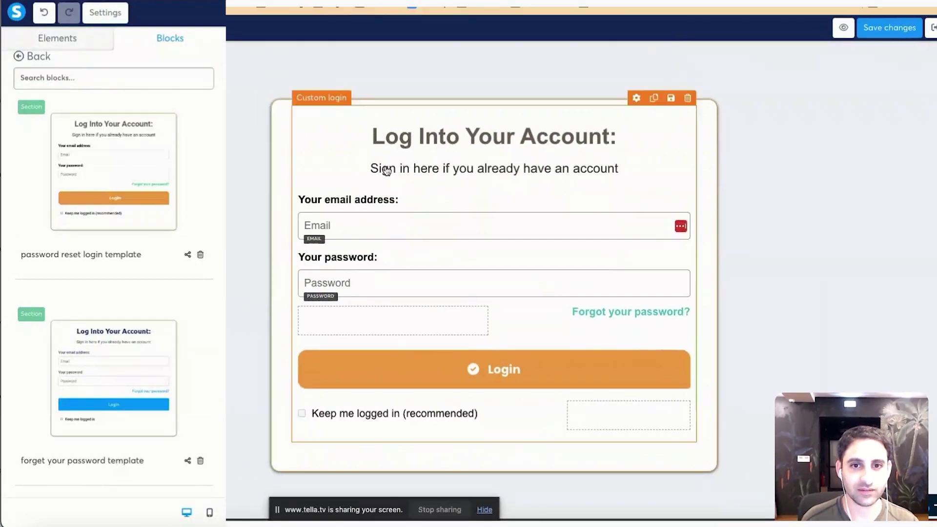
Step: Set the page font to Poppins from Google Fonts
left_click(162, 187)
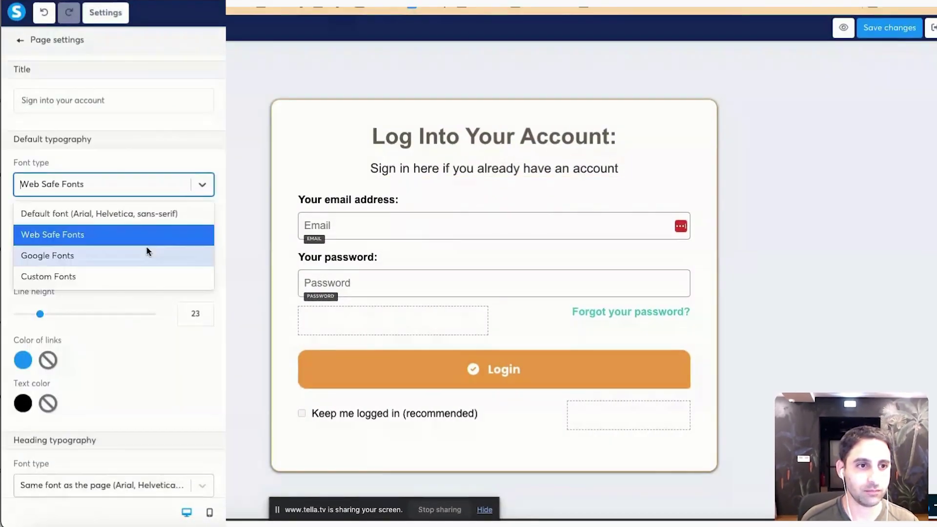
left_click(147, 255)
left_click(152, 222)
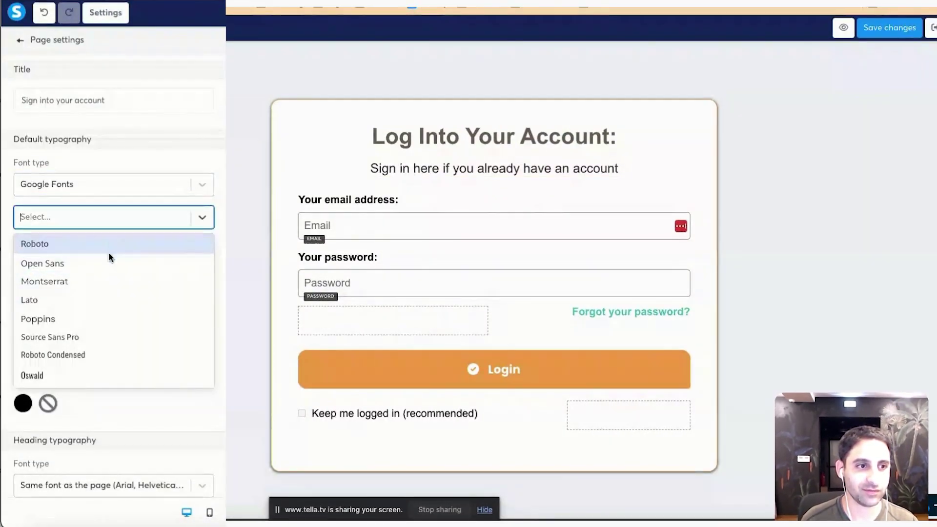
left_click(110, 319)
Step: Give the page a peach background colour and save the changes
scroll(92, 350, "down", 5)
scroll(80, 286, "down", 4)
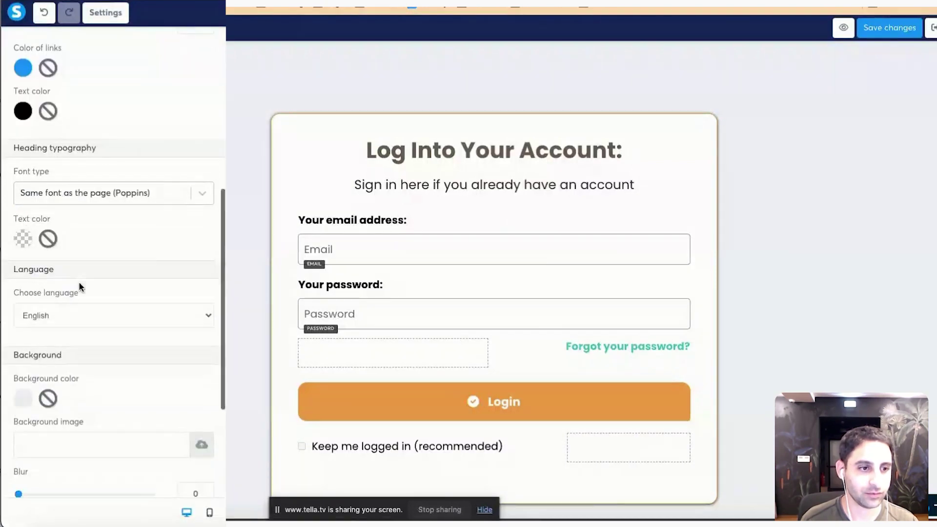
left_click(27, 248)
type("fff0df")
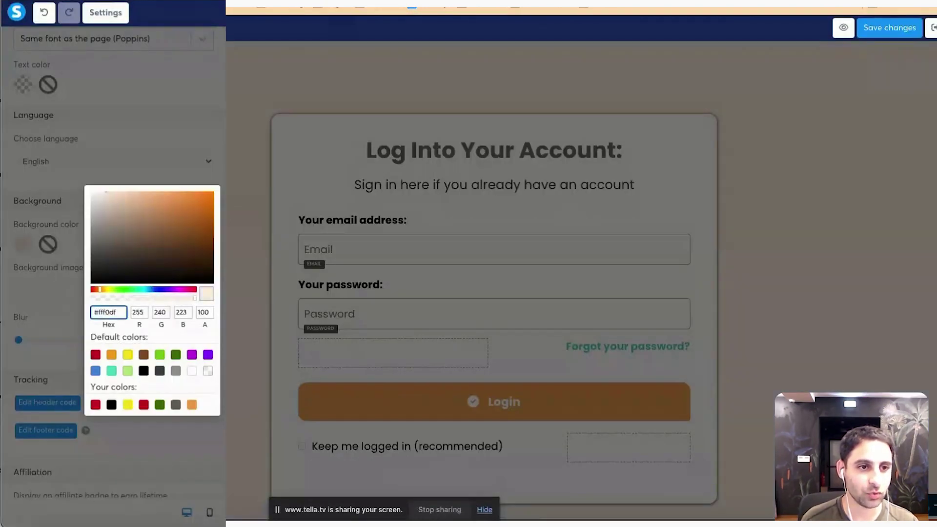
key("Return")
scroll(161, 262, "down", 1)
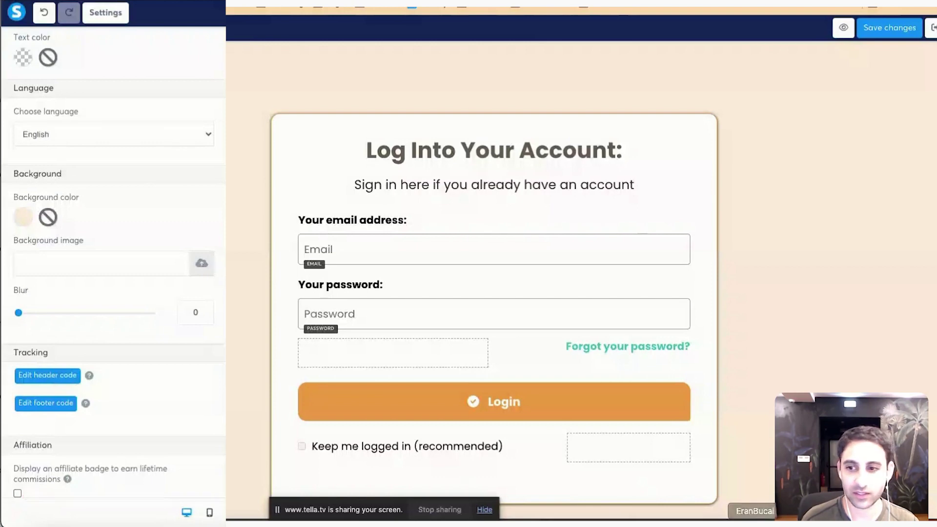
left_click(894, 27)
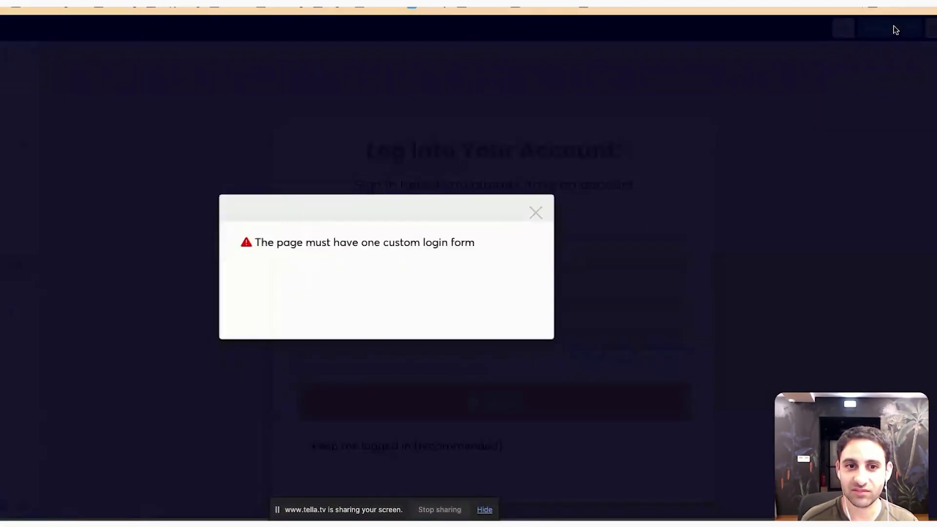
Step: Dismiss the login-form error, delete the old blue login section, and save the page
left_click(535, 211)
scroll(574, 208, "up", 5)
scroll(574, 208, "up", 2)
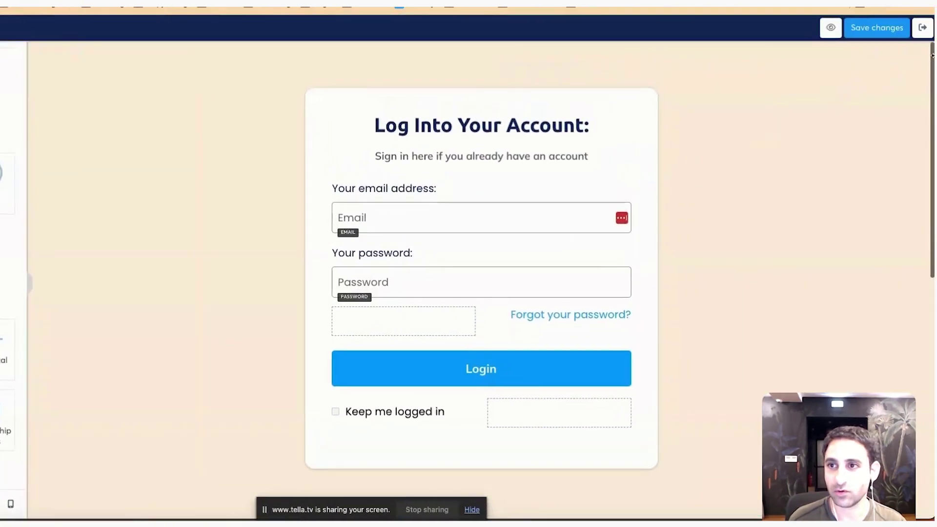
left_click(927, 48)
left_click(475, 51)
left_click(872, 27)
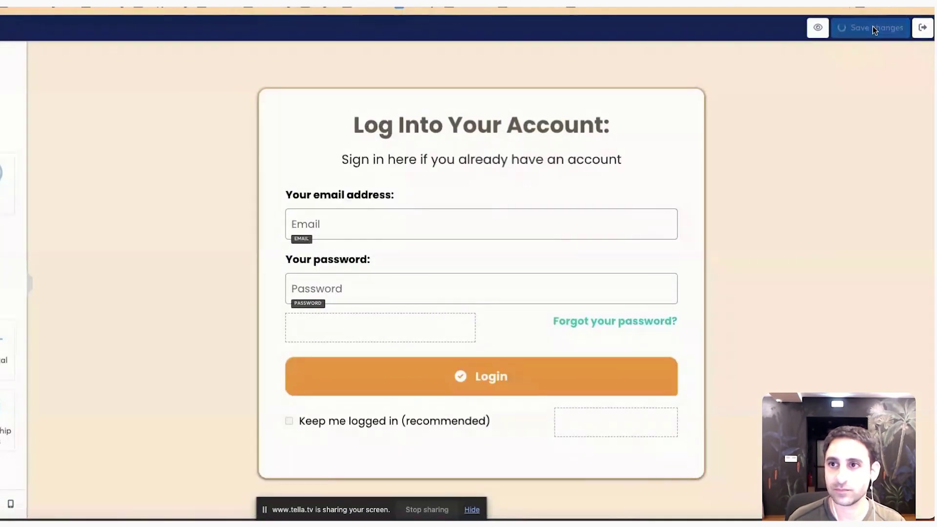
Step: Verify the 'Forgot your password?' link points to /dashboard/en/resetting/request
left_click(597, 324)
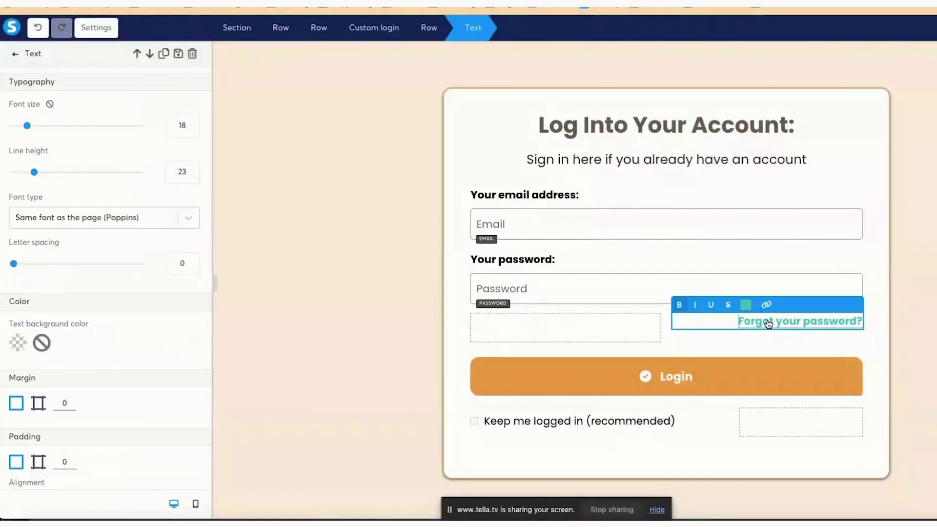
left_click(742, 326)
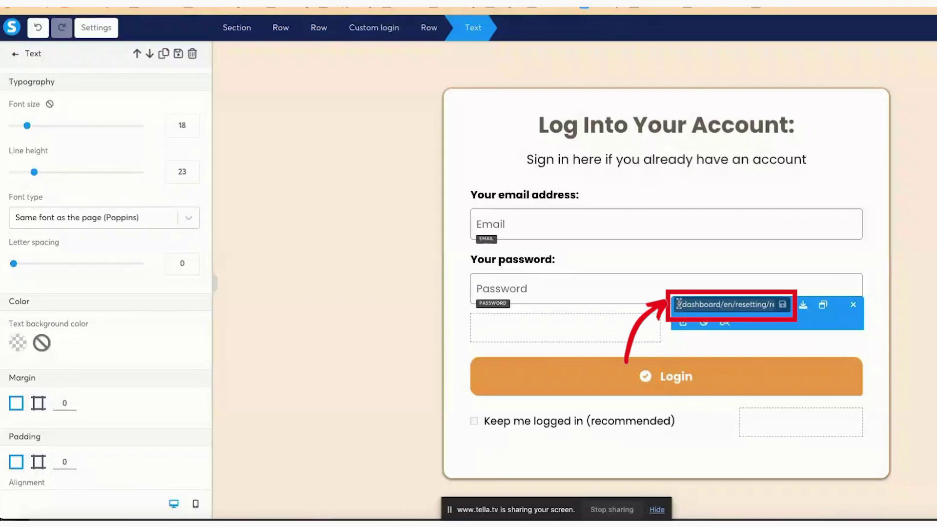
left_click(610, 323)
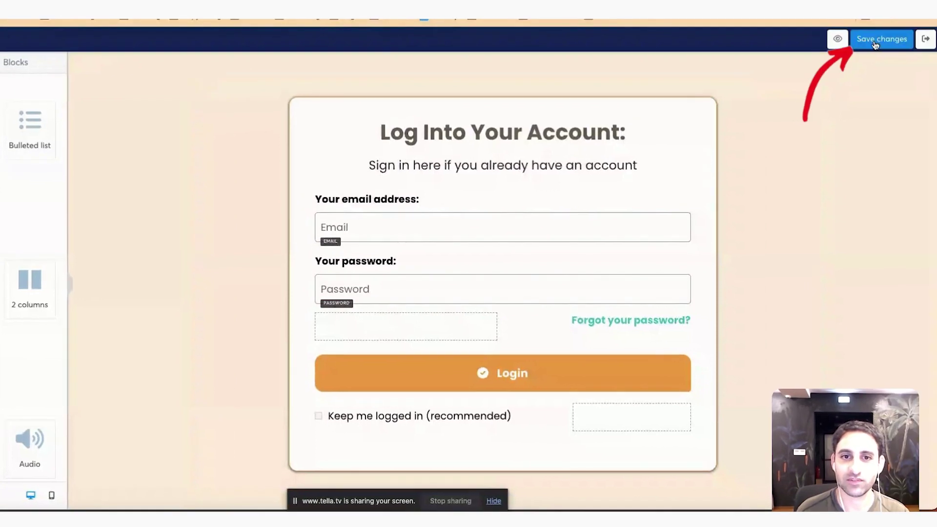
Step: Exit the login page editor and show 25 custom domains per page
left_click(924, 39)
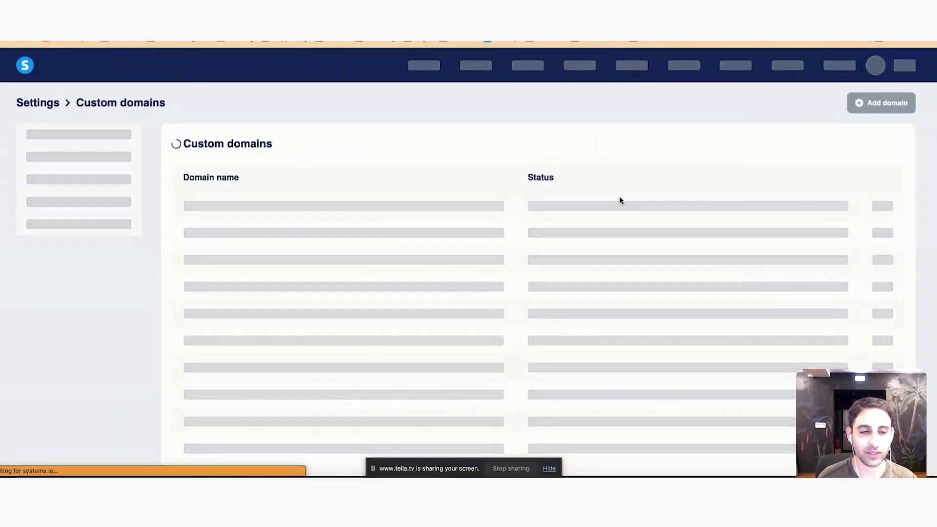
scroll(353, 274, "down", 2)
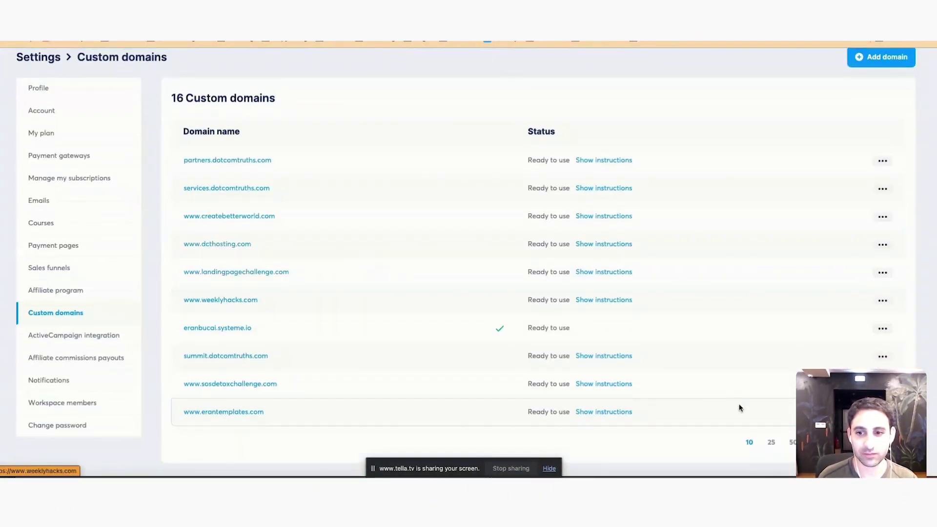
left_click(771, 442)
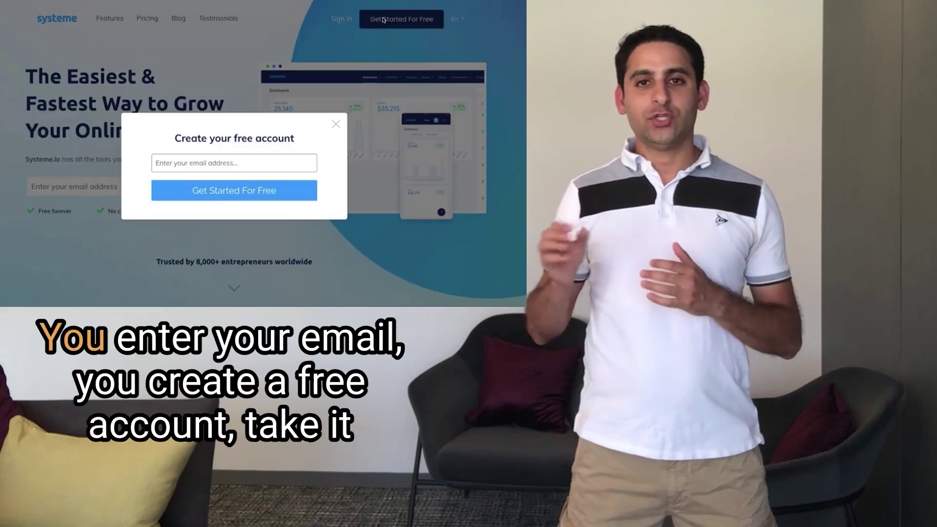
Step: Fill the sign-up form's e-mail field with a saved address from autofill
left_click(224, 162)
type("funnel")
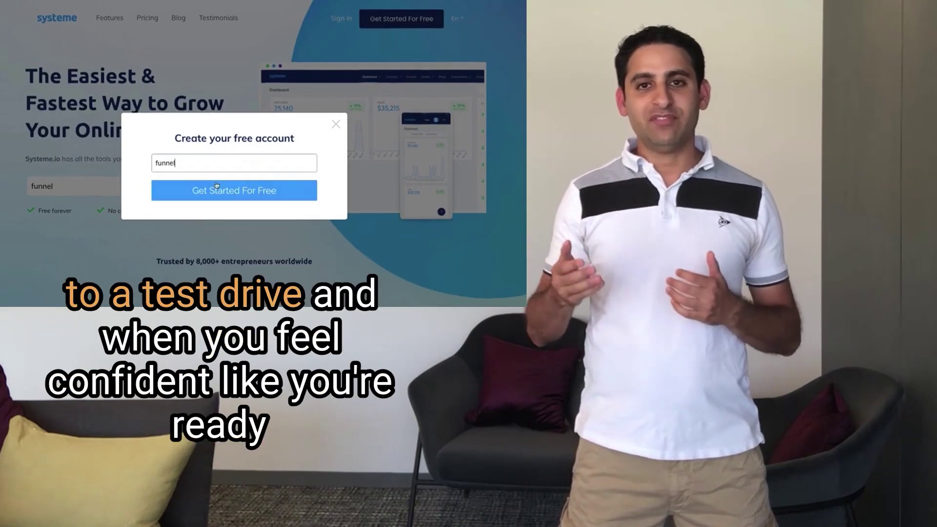
left_click(199, 164)
left_click(198, 184)
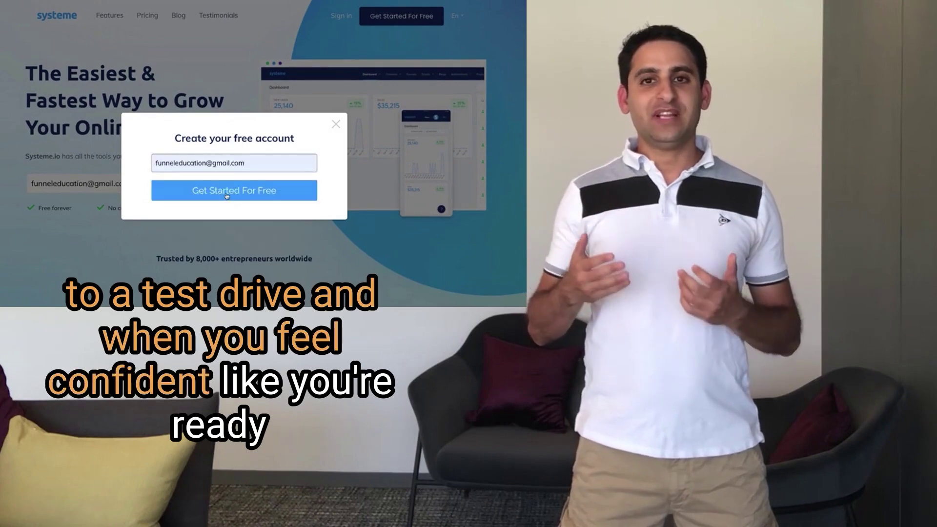